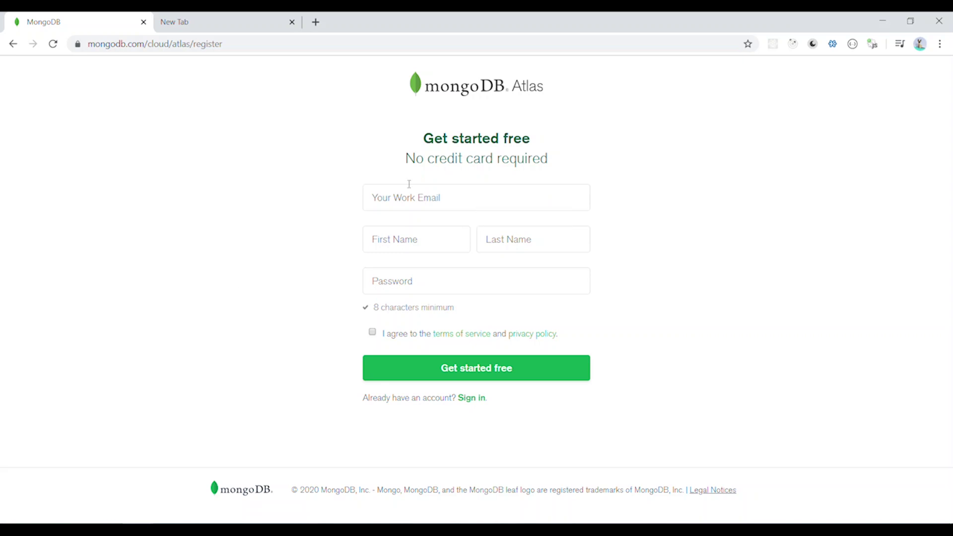
Highlight the sign-up note that no credit card is required for the free Atlas account.
drag(406, 158, 551, 160)
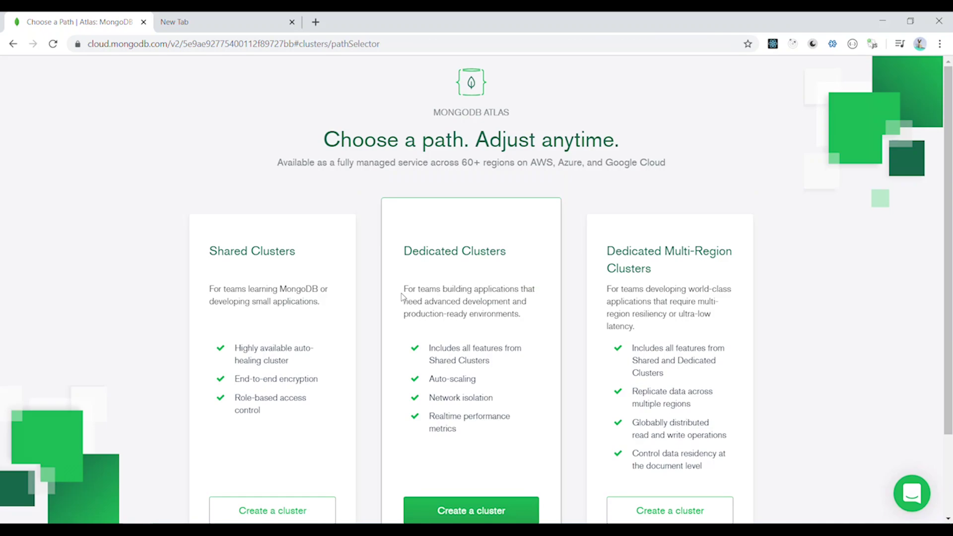
Start creating a free Shared Cluster and look over the Create a Starter Cluster page.
scroll(402, 297, down, 2)
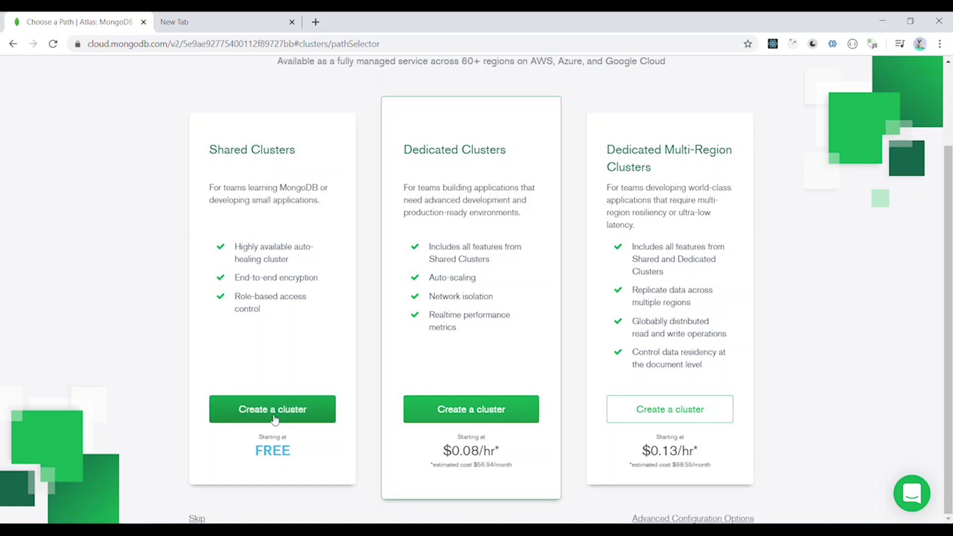
click(273, 416)
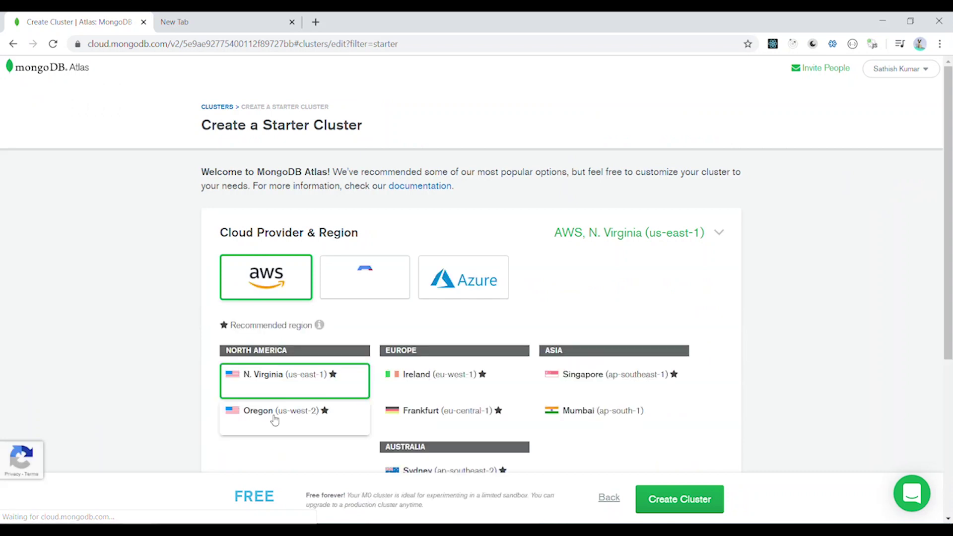
scroll(199, 312, down, 5)
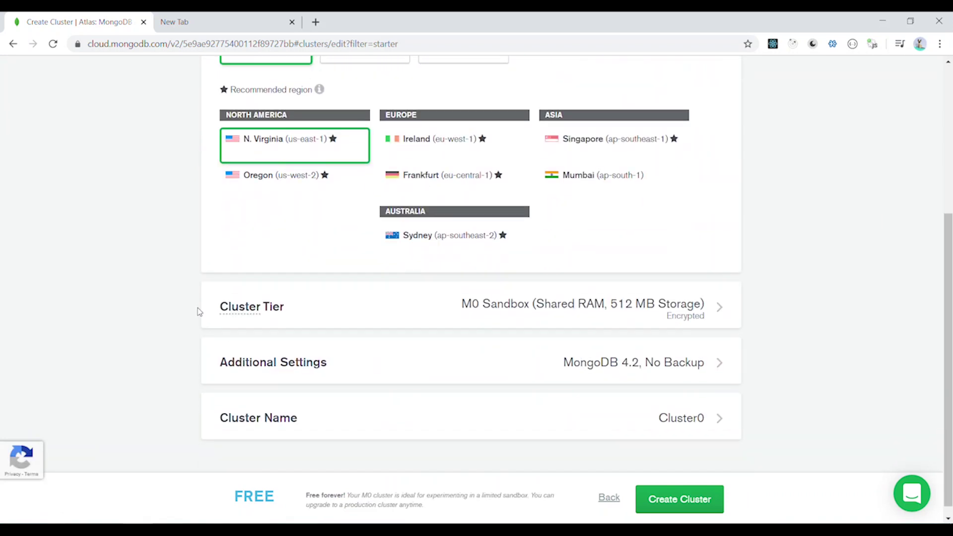
scroll(198, 312, up, 2)
scroll(293, 236, down, 2)
scroll(290, 237, up, 4)
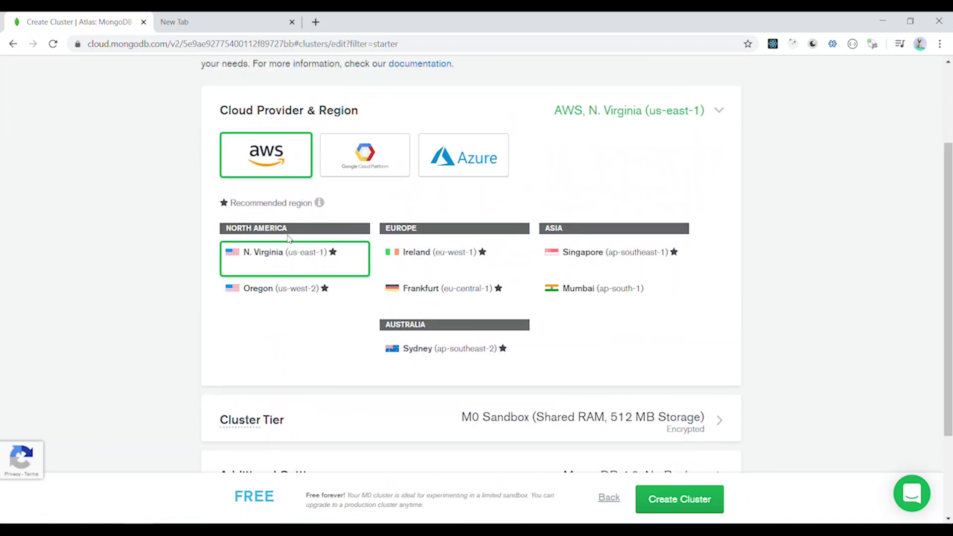
scroll(289, 238, up, 1)
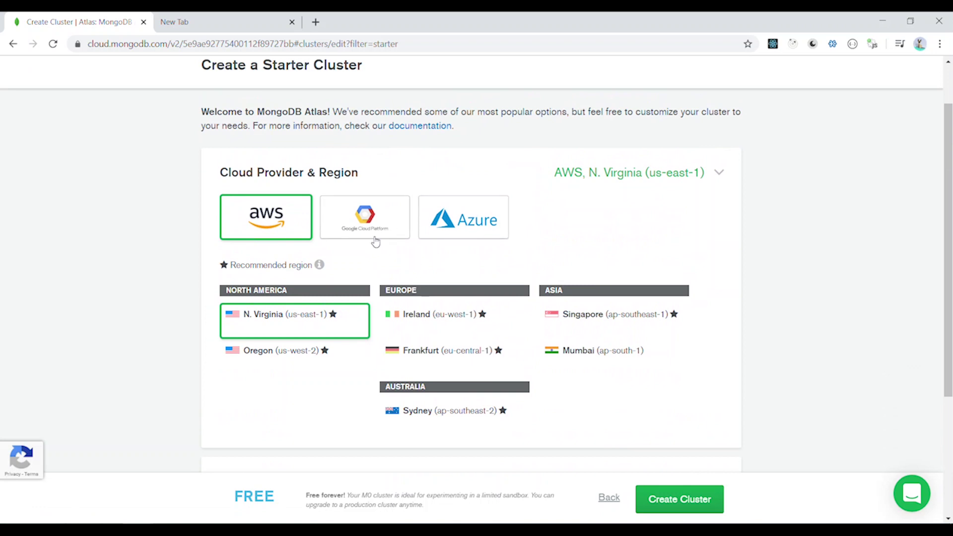
Compare the Google Cloud and Azure providers, then settle on AWS, N. Virginia (us-east-1).
click(369, 235)
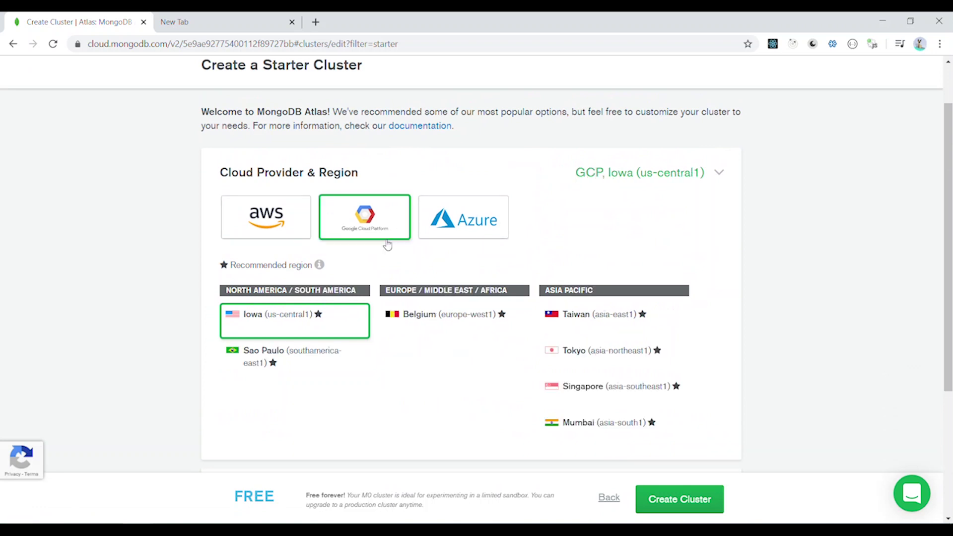
click(455, 230)
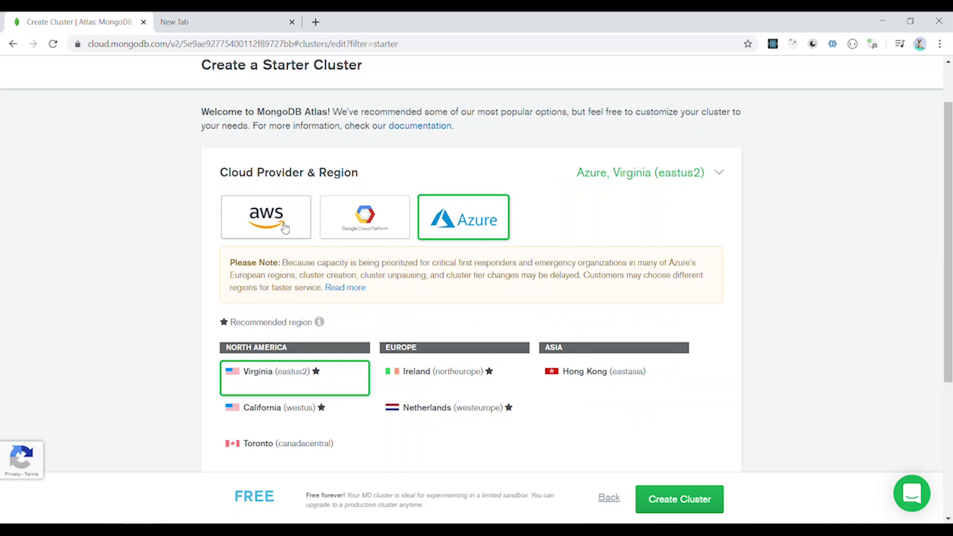
click(285, 228)
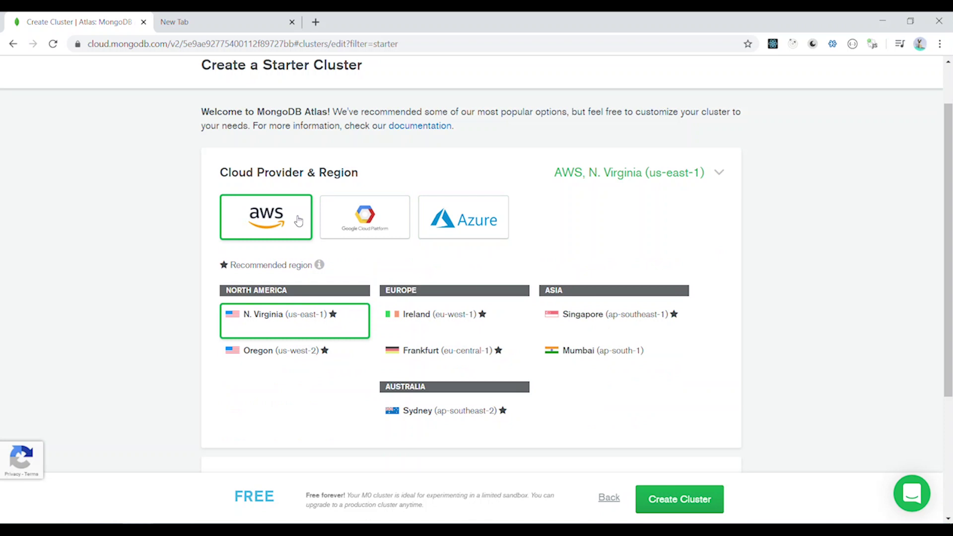
scroll(298, 221, down, 1)
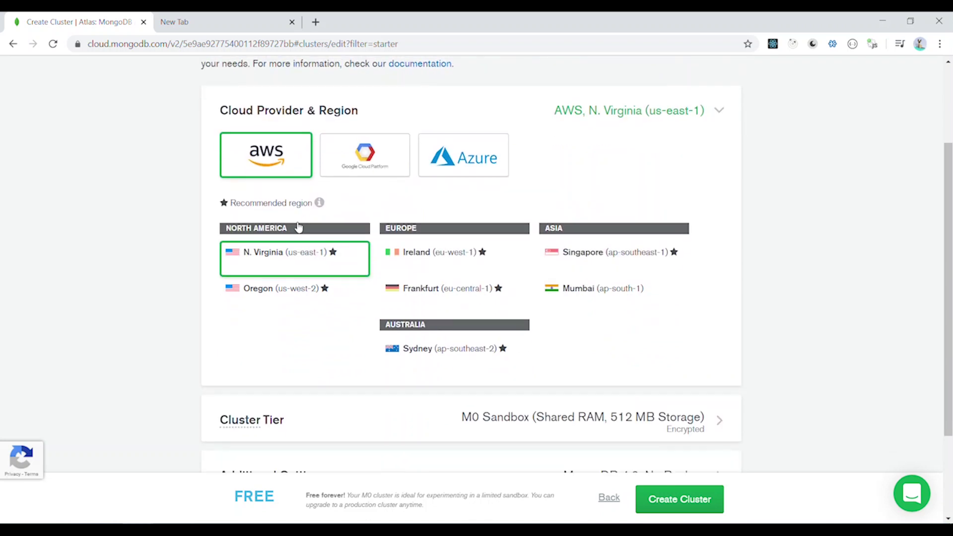
Set the cluster region to AWS Mumbai (ap-south-1).
click(578, 265)
click(576, 308)
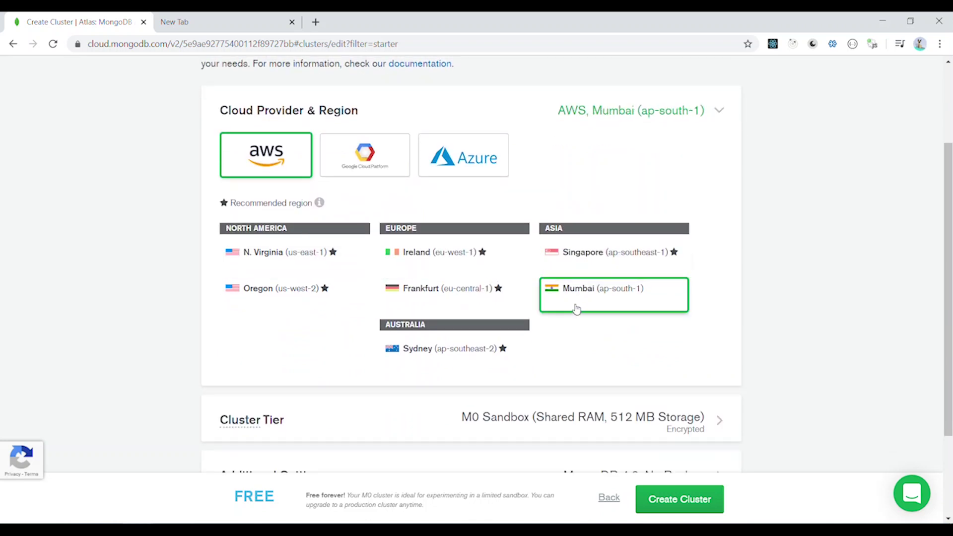
scroll(576, 308, down, 4)
Review the M0 tier, MongoDB 4.2 with no backup, and name Cluster0, then create the cluster.
click(293, 296)
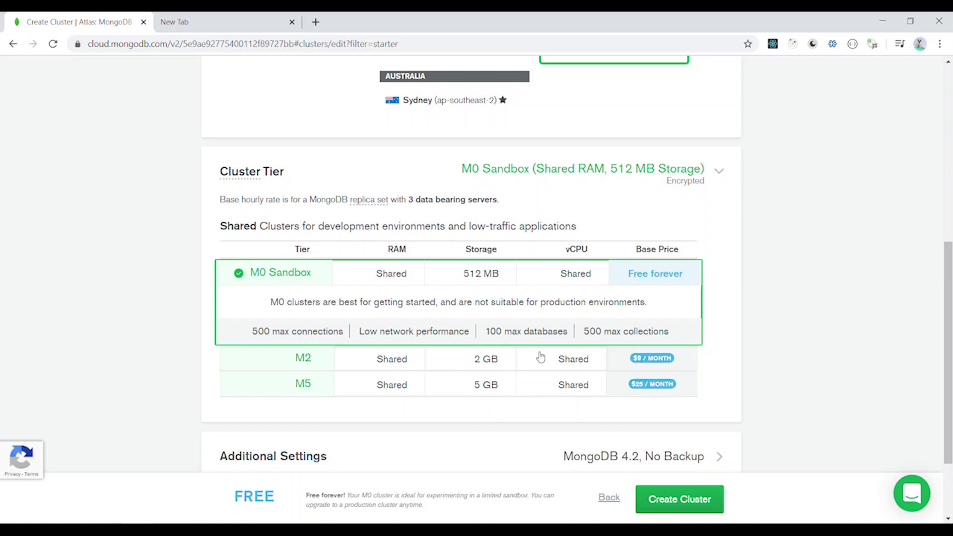
scroll(540, 359, down, 2)
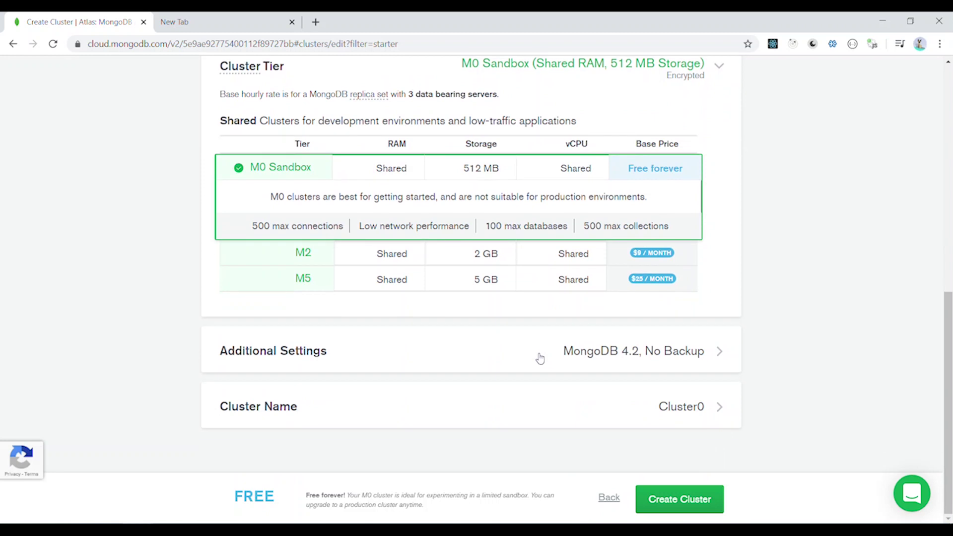
click(390, 358)
scroll(391, 358, down, 1)
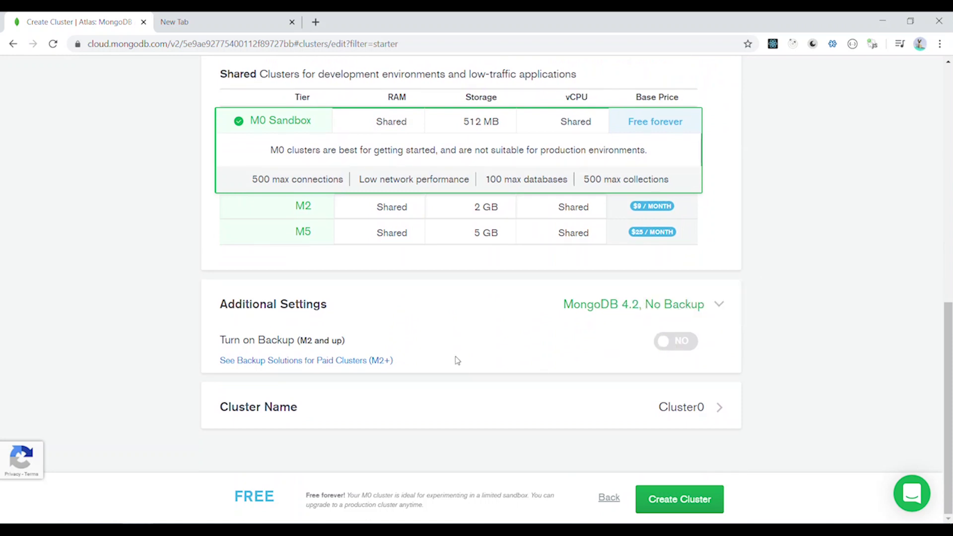
click(700, 412)
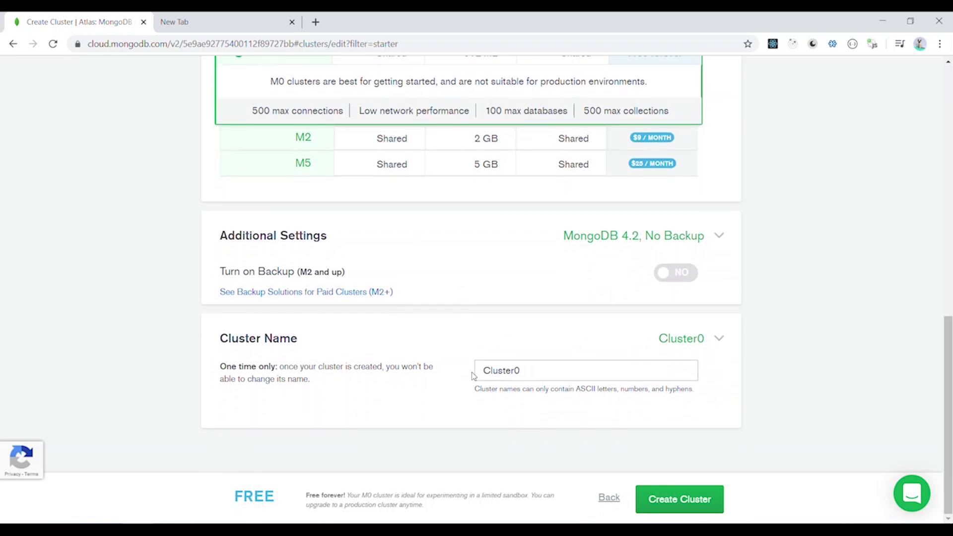
click(590, 374)
click(678, 513)
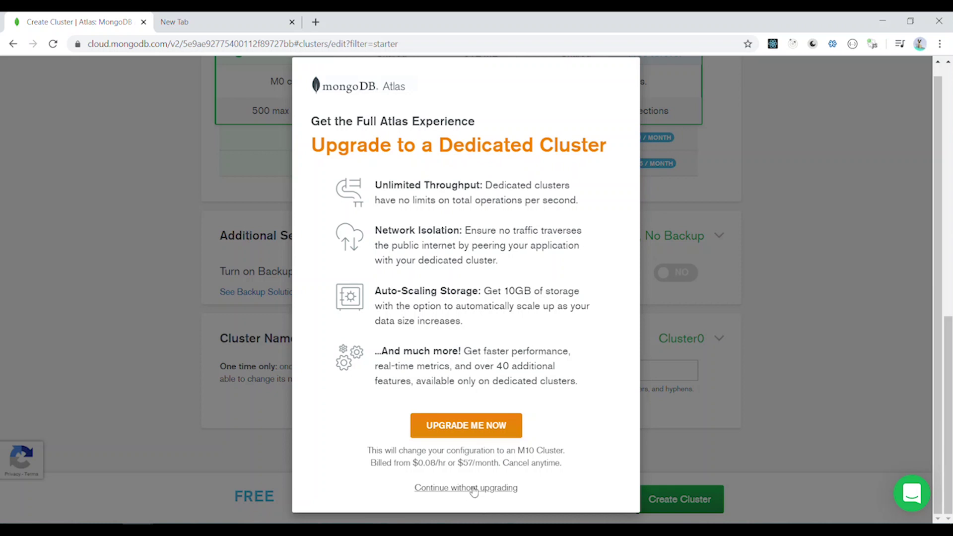
Continue without upgrading to a dedicated cluster so Cluster0 begins deploying.
click(474, 490)
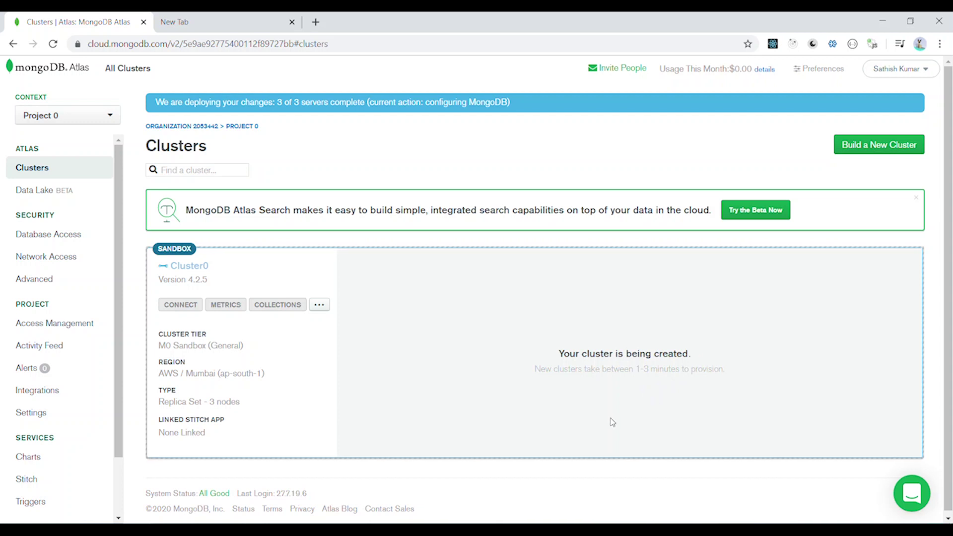
Add a database user 'admin' with a password and readWriteAnyDatabase privileges.
click(48, 243)
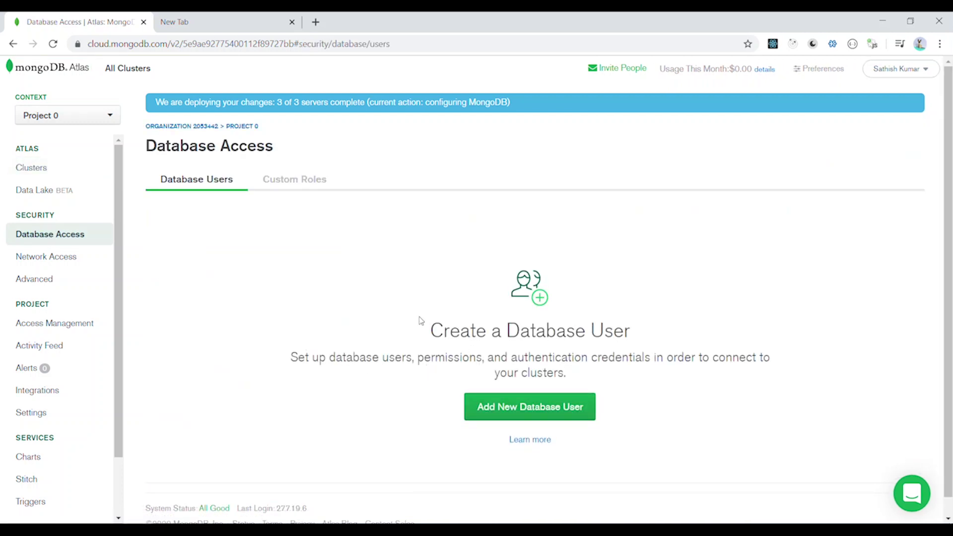
click(492, 413)
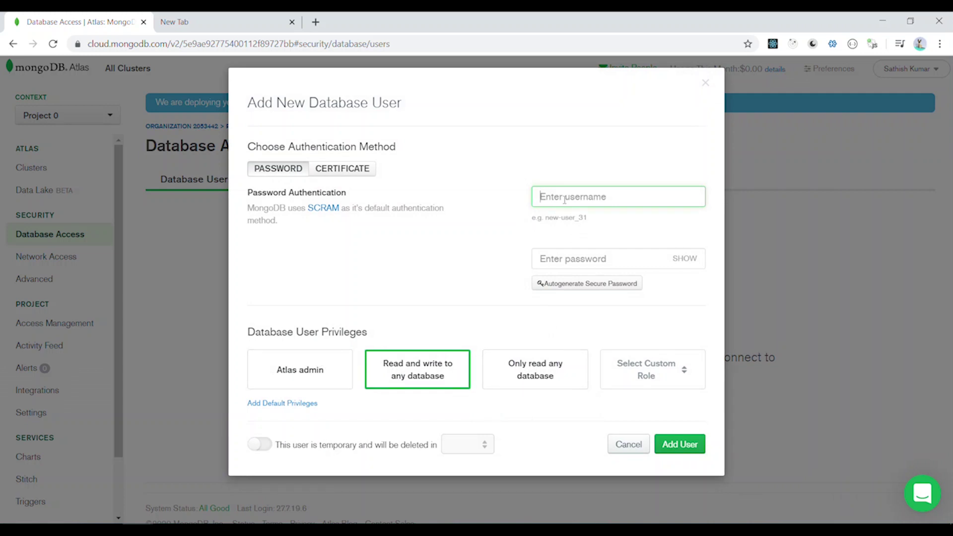
text(admin)
click(560, 260)
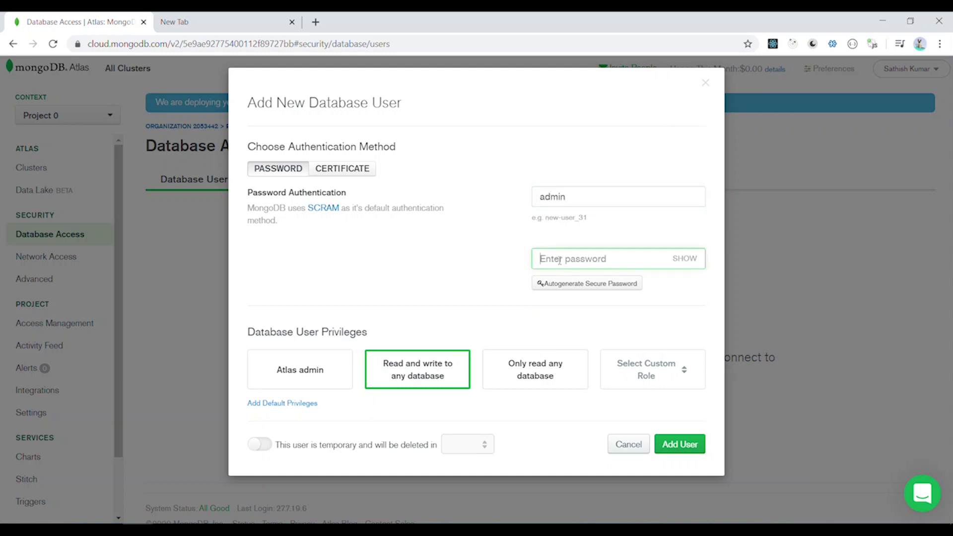
text(1234)
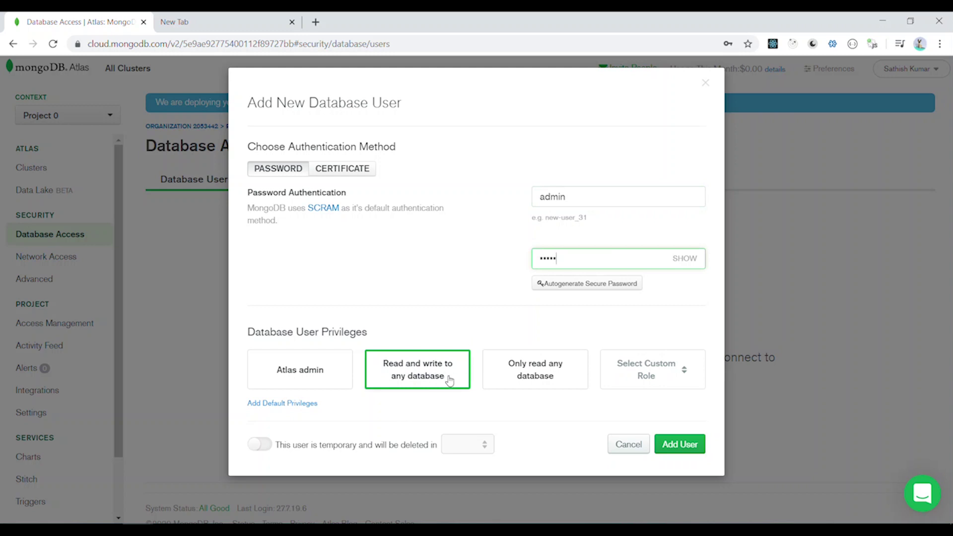
click(631, 379)
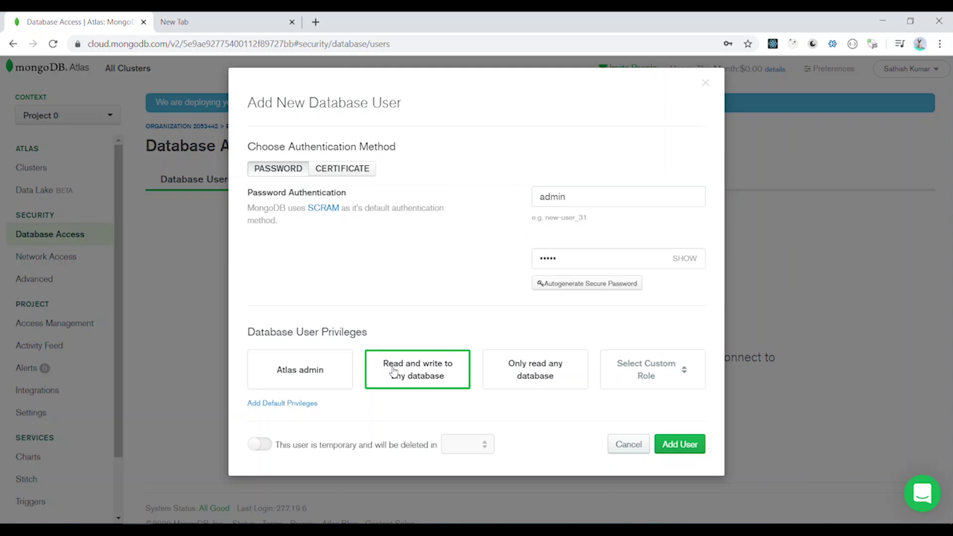
click(672, 450)
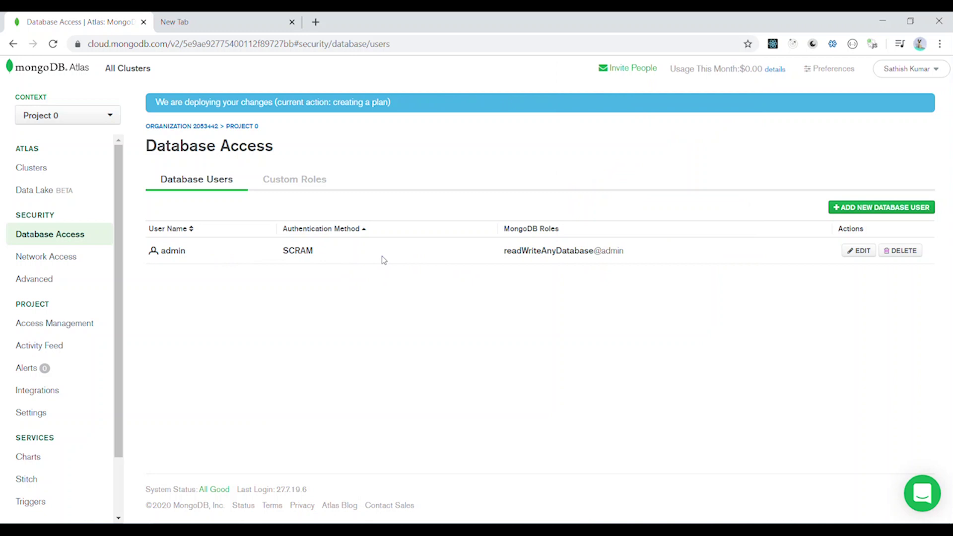
Check the Custom Roles and Database Users tabs, then go back to the Clusters page.
click(296, 180)
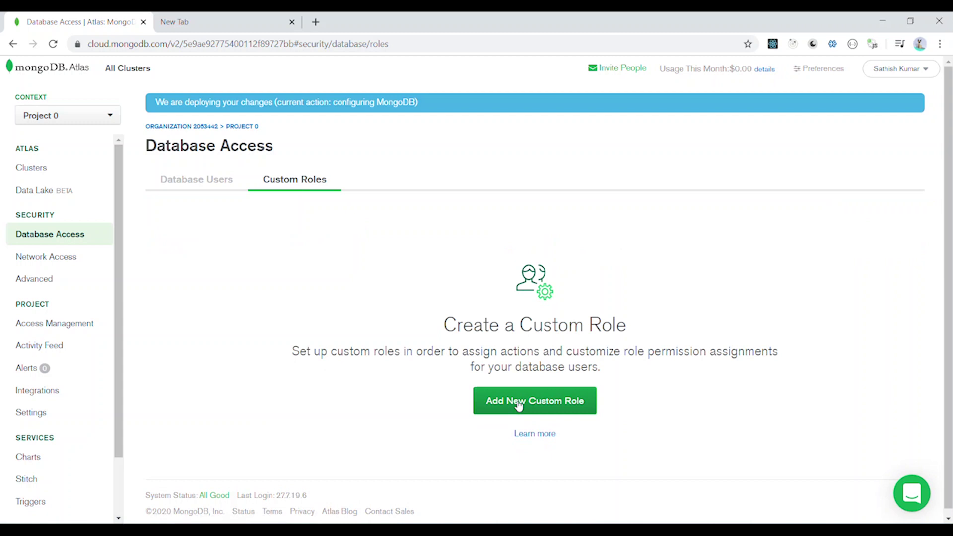
click(181, 192)
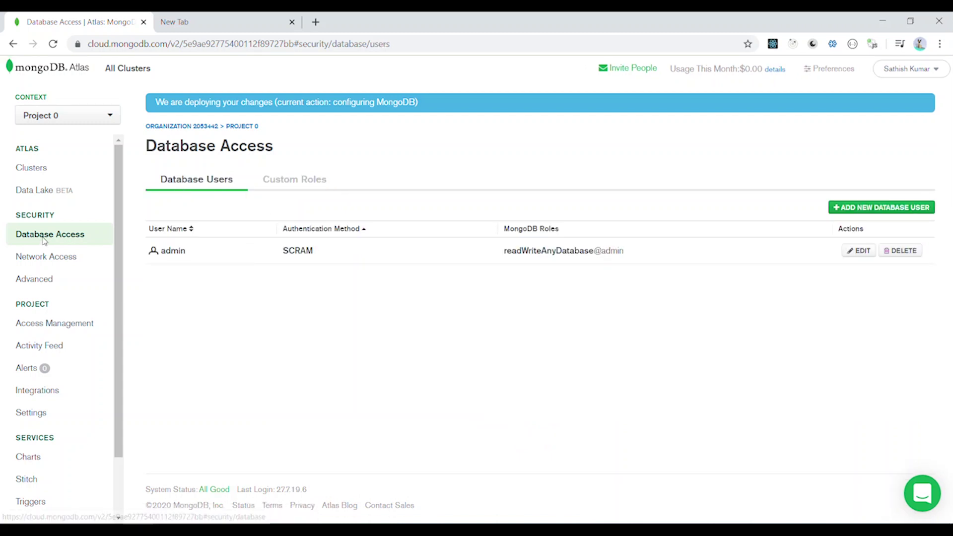
click(33, 168)
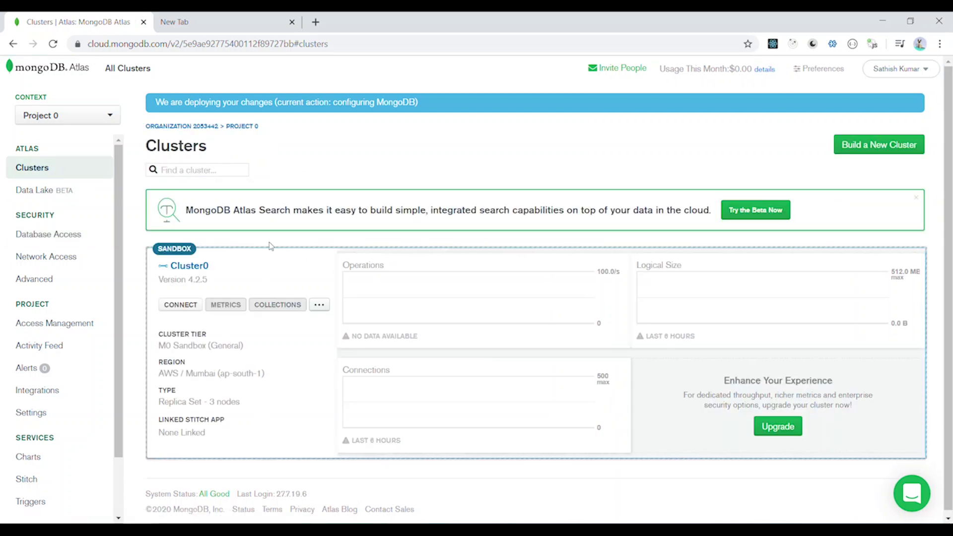
click(183, 305)
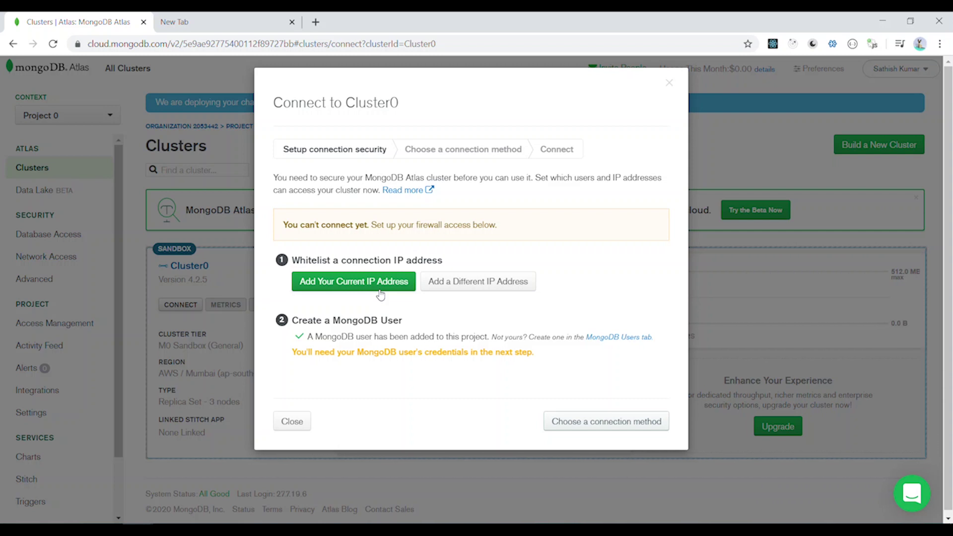
click(379, 286)
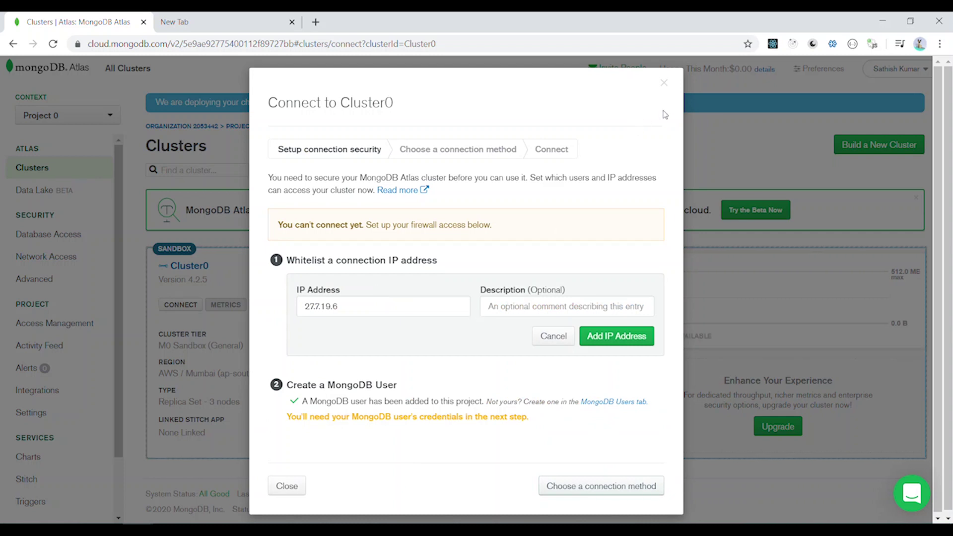
click(665, 83)
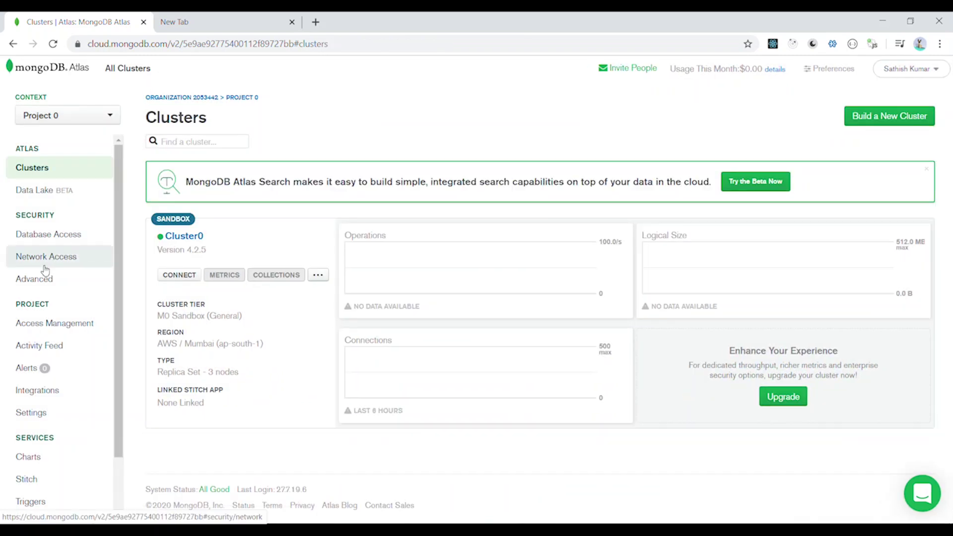
Add an Allow Access From Anywhere (0.0.0.0/0) IP whitelist entry and return to Clusters.
click(46, 269)
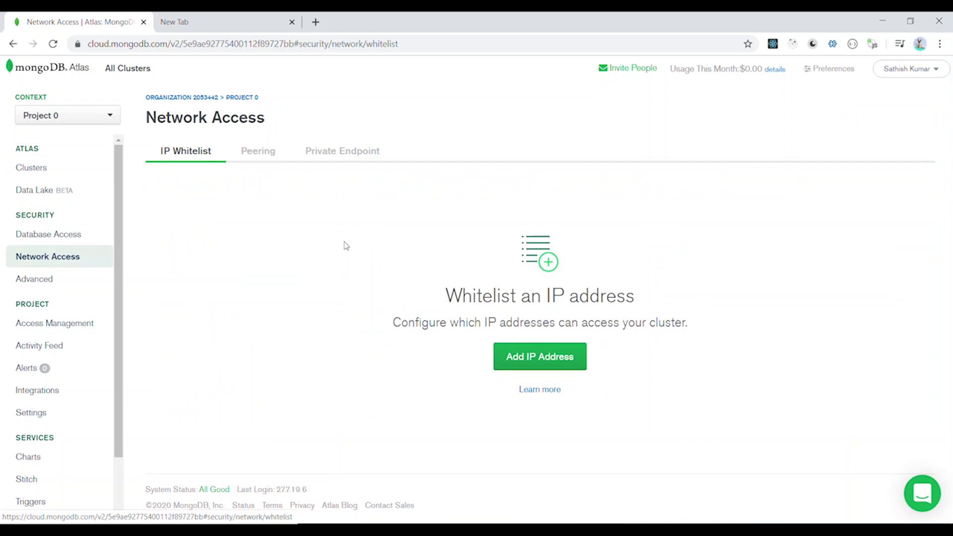
click(531, 357)
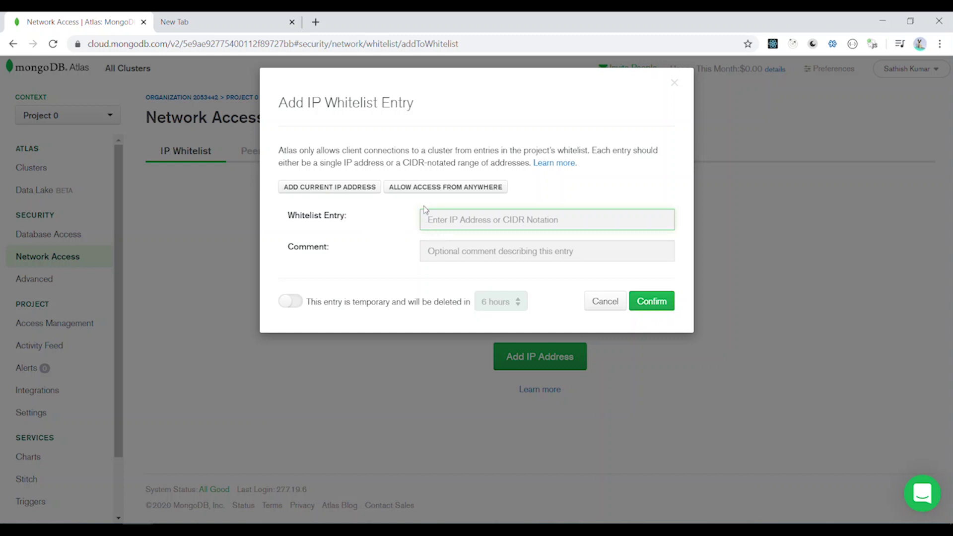
click(422, 192)
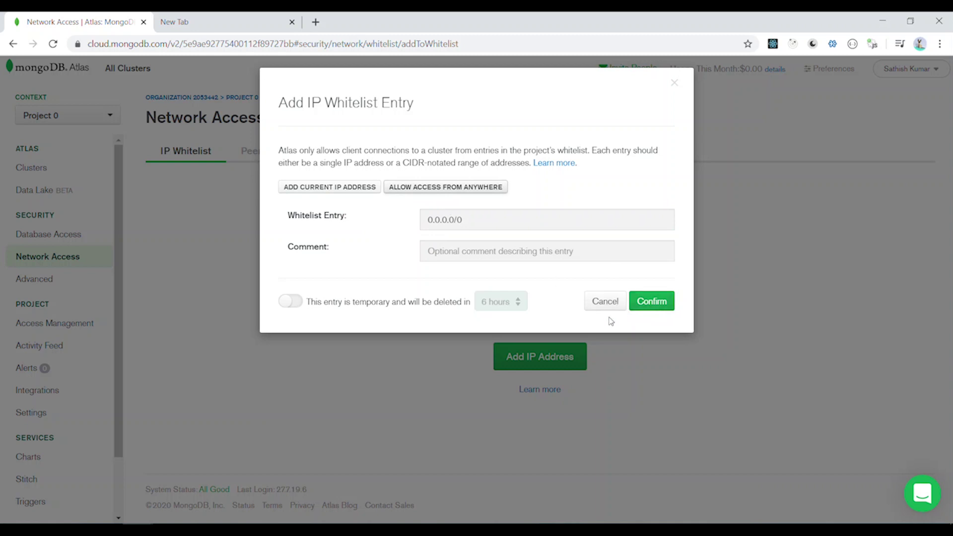
click(662, 307)
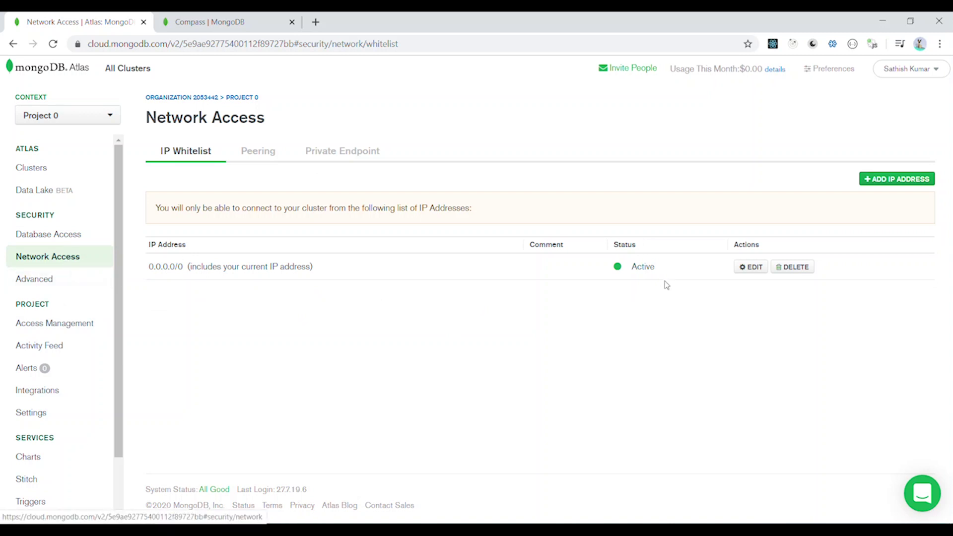
click(46, 235)
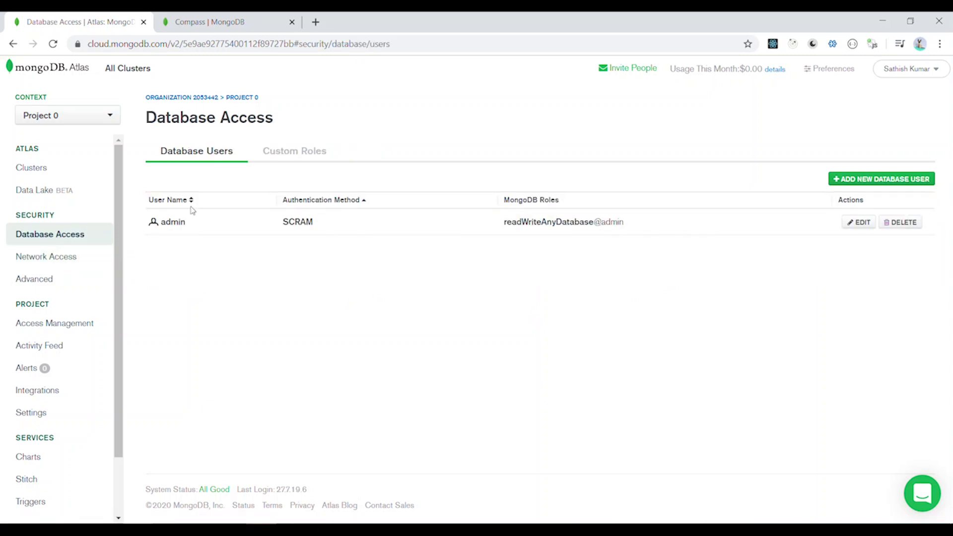
click(42, 165)
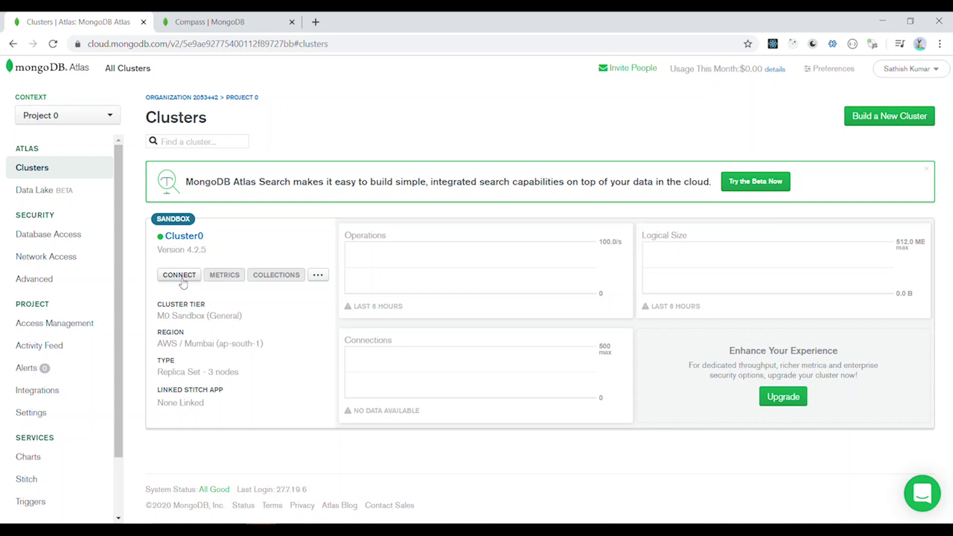
Open Cluster0's Connect dialog and choose the mongo shell connection method.
click(182, 281)
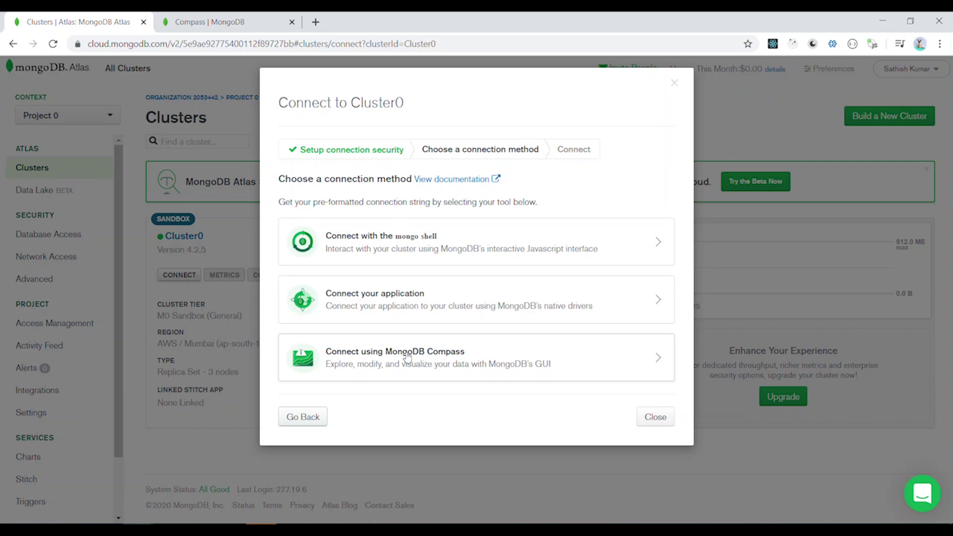
click(390, 250)
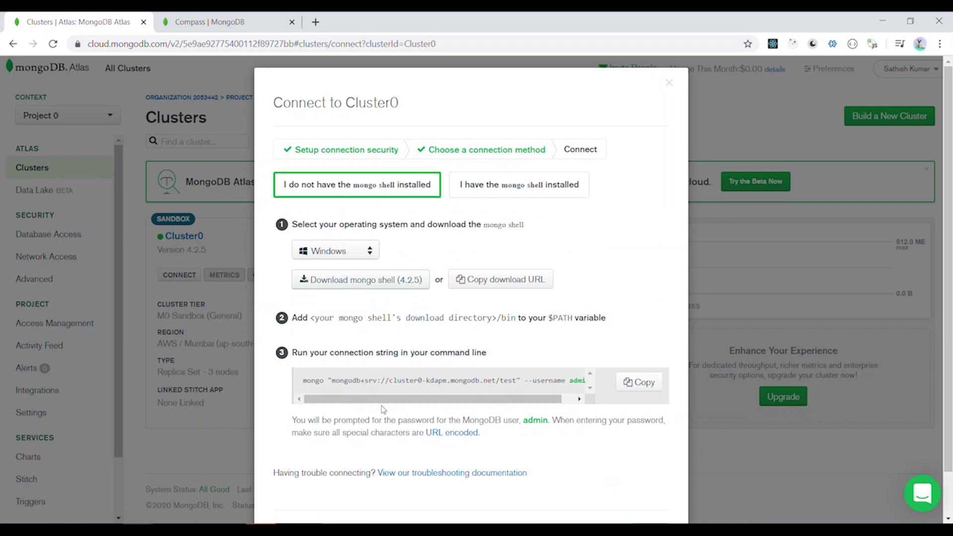
Copy Cluster0's mongo shell connection string and switch to a Command Prompt window.
drag(382, 420, 309, 391)
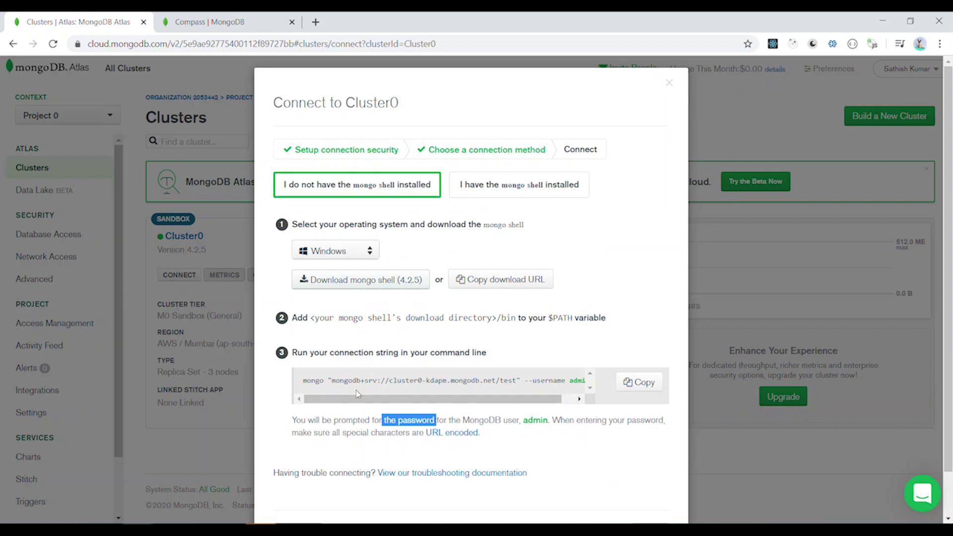
click(637, 382)
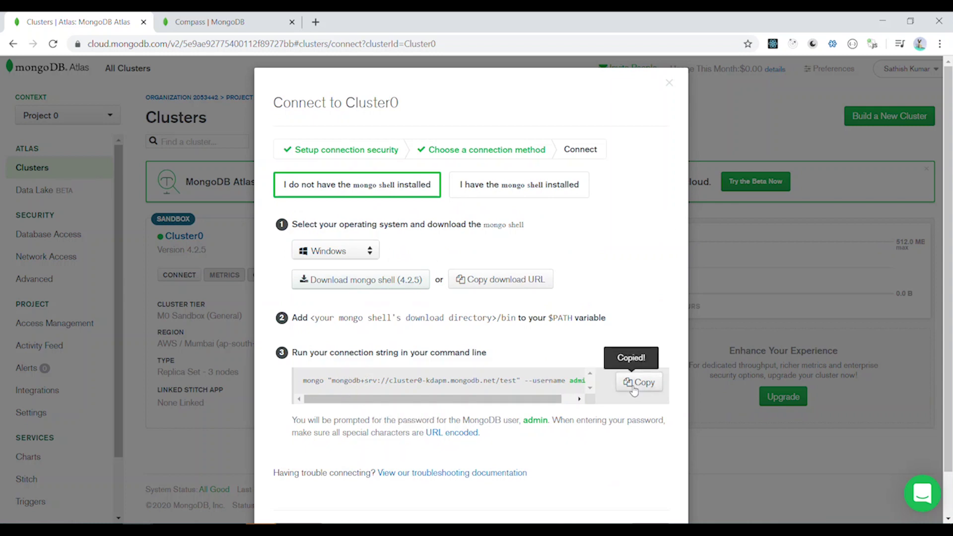
key(alt+Tab)
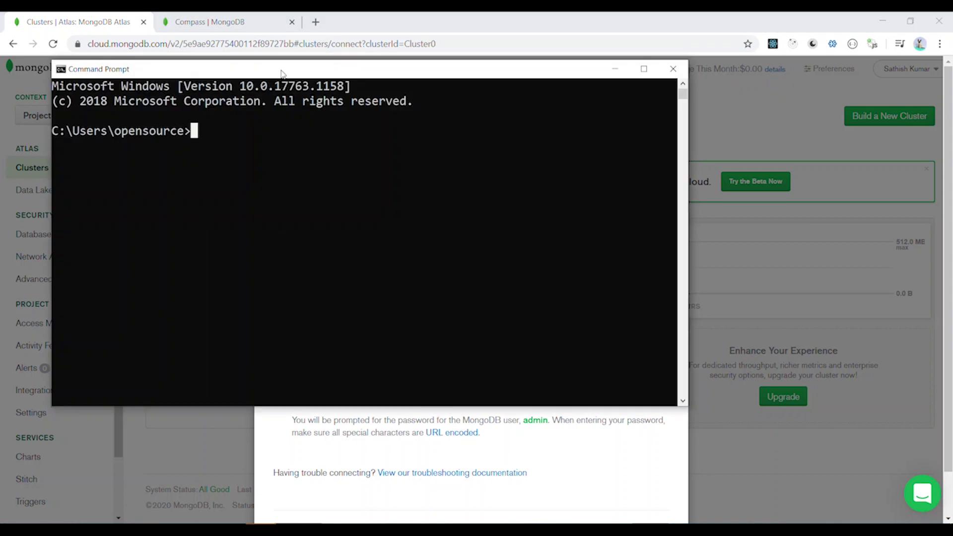
Paste and run the mongo connection command, then enter the user's password to connect.
drag(281, 73, 337, 148)
right_click(333, 242)
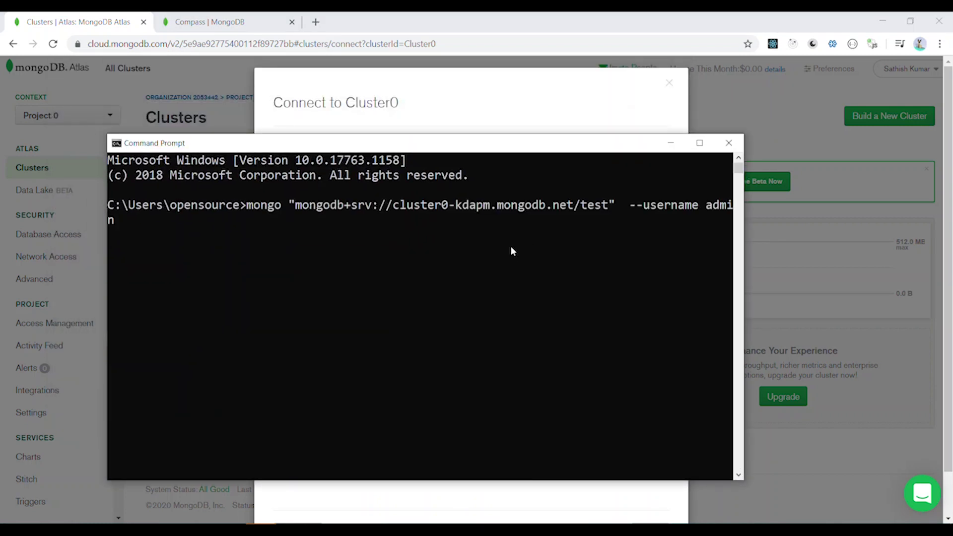
key(Return)
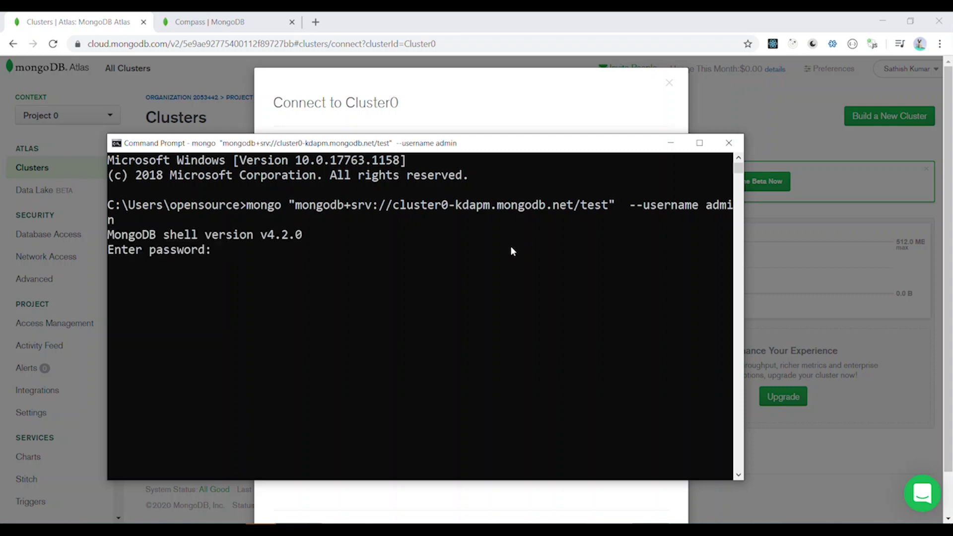
click(700, 143)
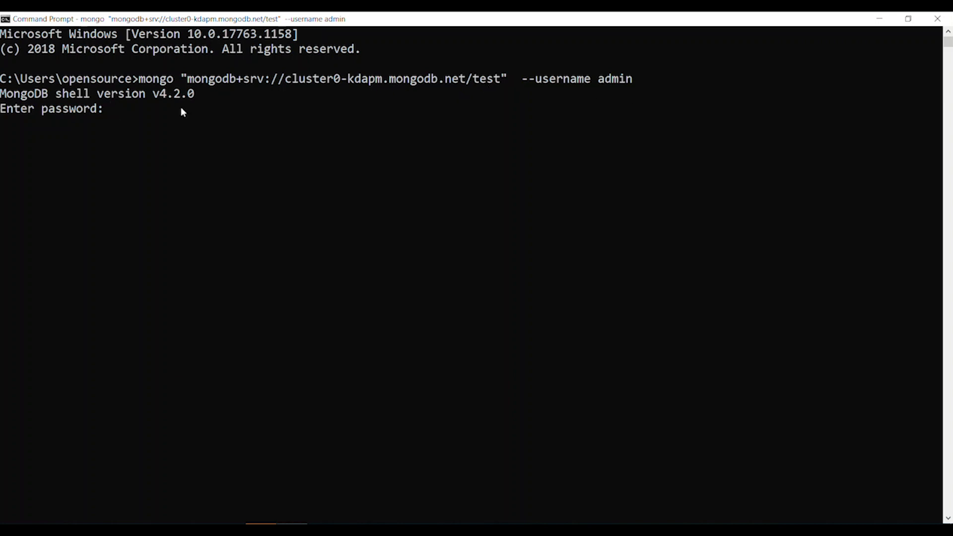
key(Return)
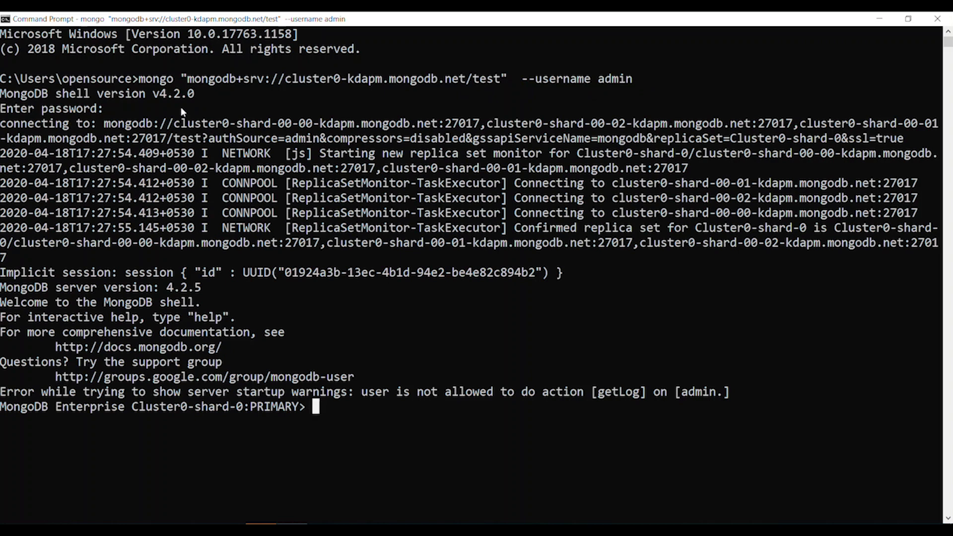
Run show dbs to list the admin and local databases, then return to Cluster0 in Atlas.
text(show dbs)
key(Return)
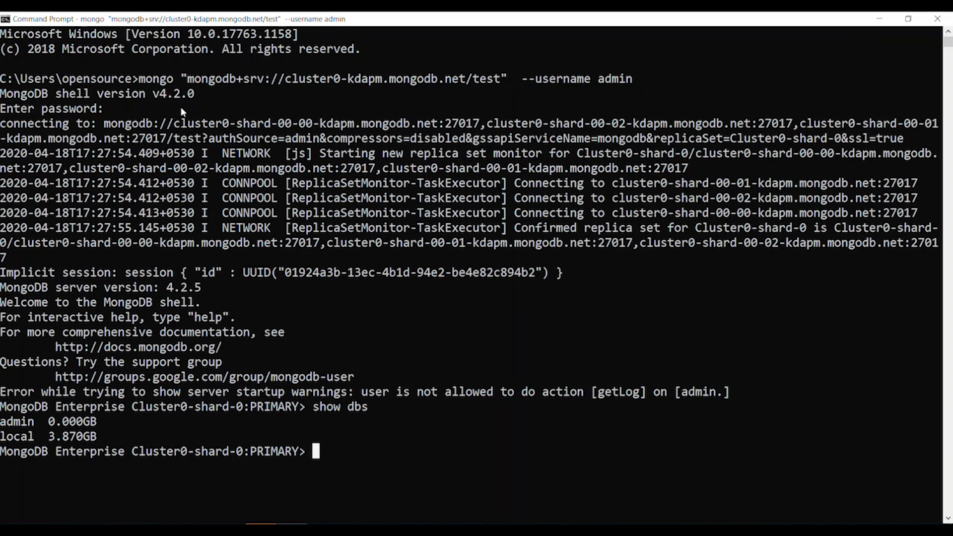
key(alt+Tab)
click(179, 275)
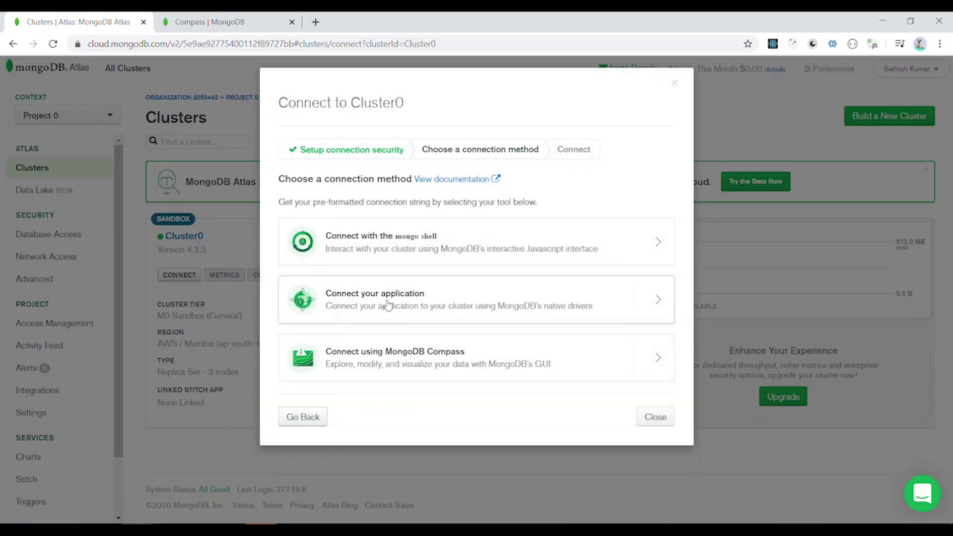
Choose Connect your application and select the Node.js 3.0+ full driver example code.
click(388, 305)
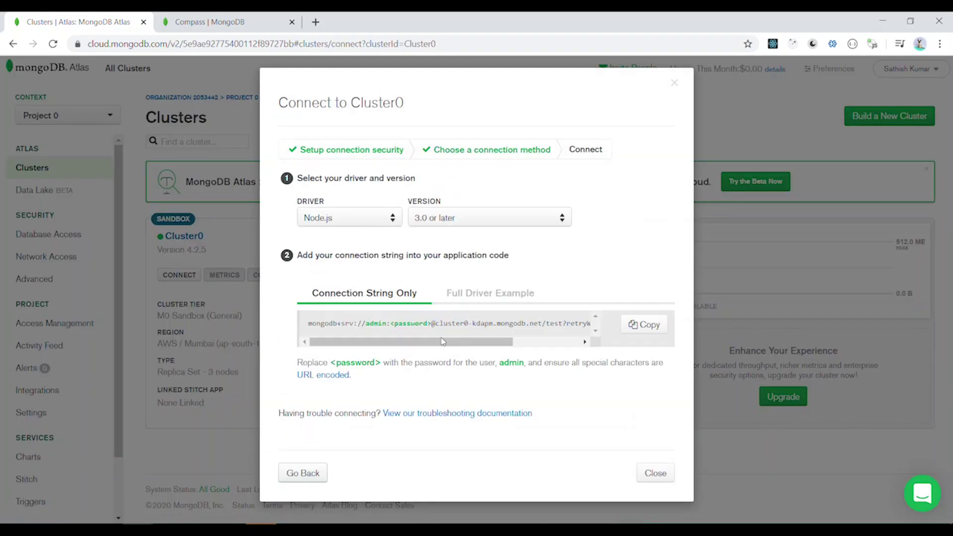
mouse_move(437, 342)
mouse_down()
mouse_move(543, 346)
mouse_move(434, 350)
mouse_up()
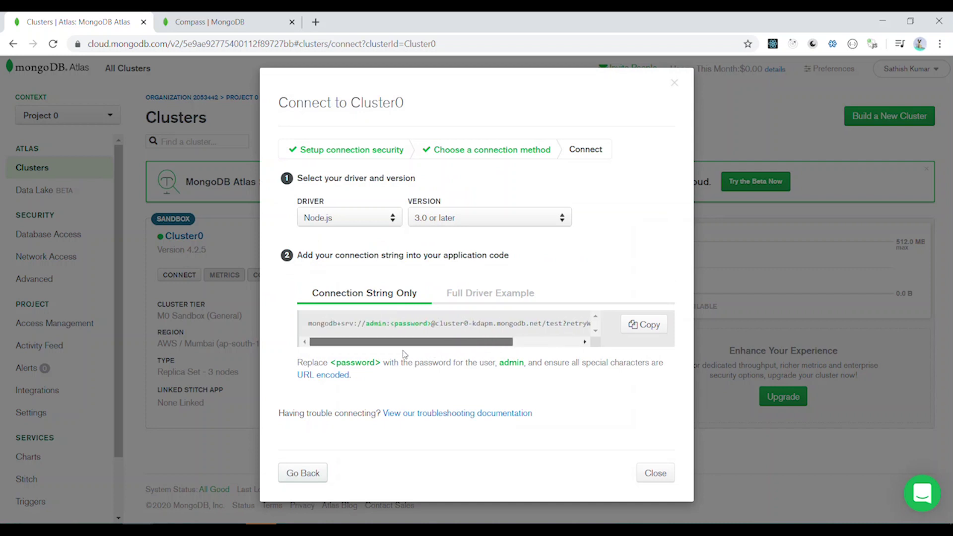
click(490, 300)
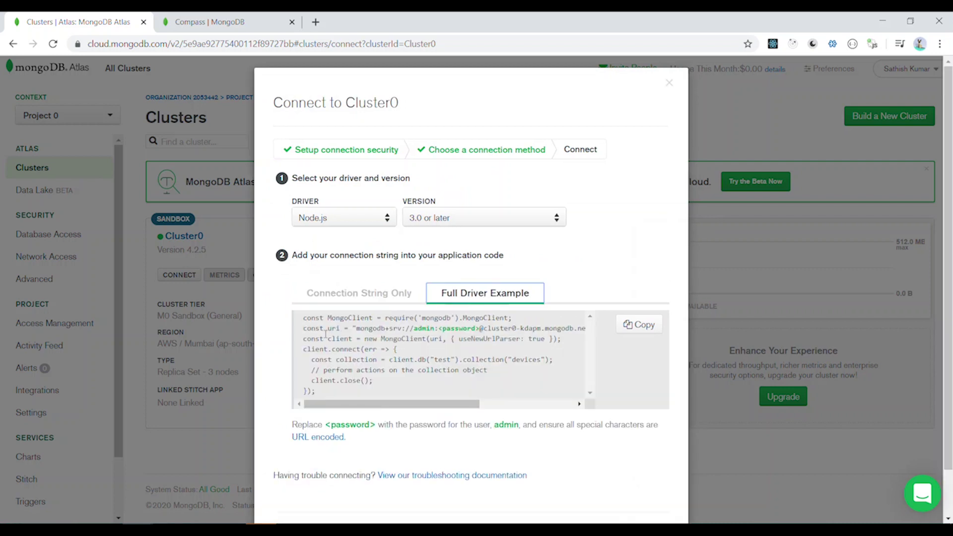
drag(303, 318, 539, 399)
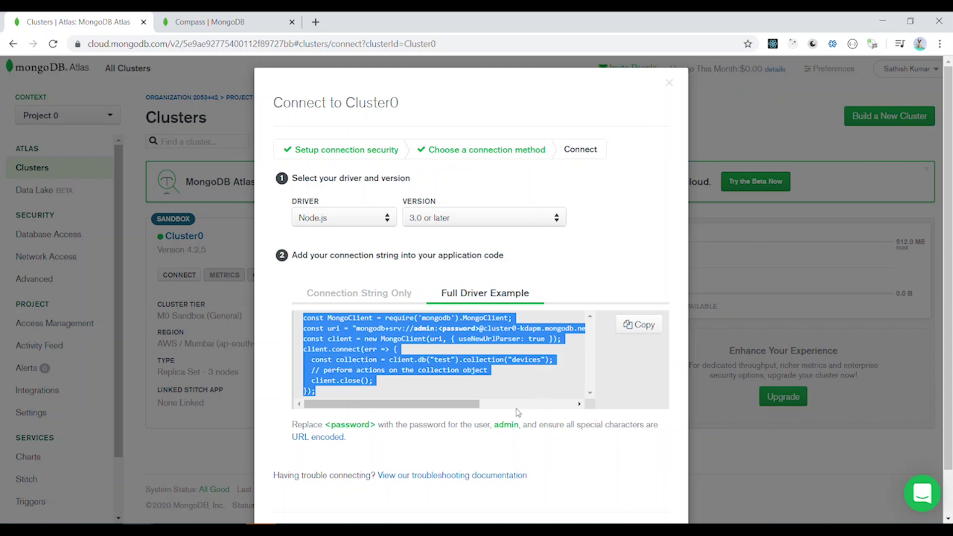
scroll(406, 278, down, 1)
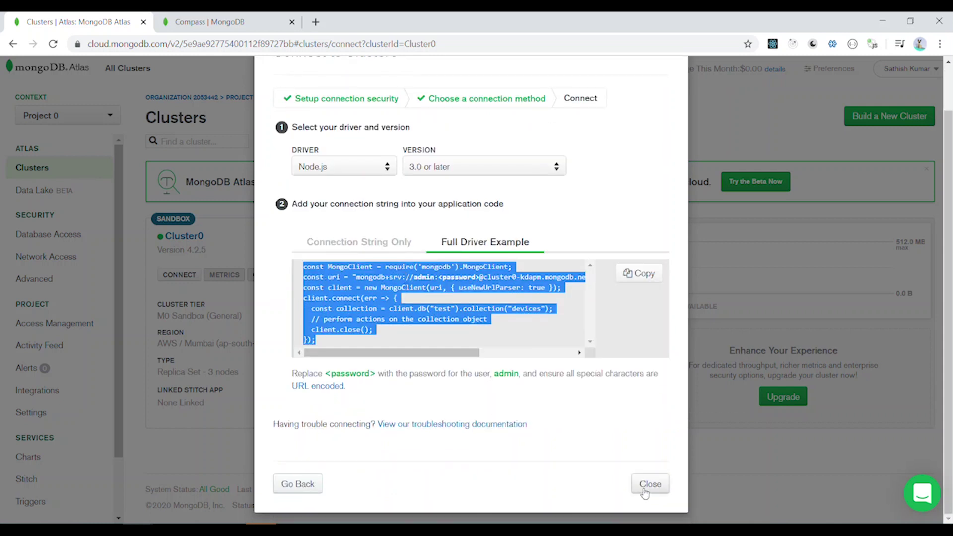
Copy Cluster0's connection string for MongoDB Compass from the Connect dialog.
click(645, 487)
click(191, 278)
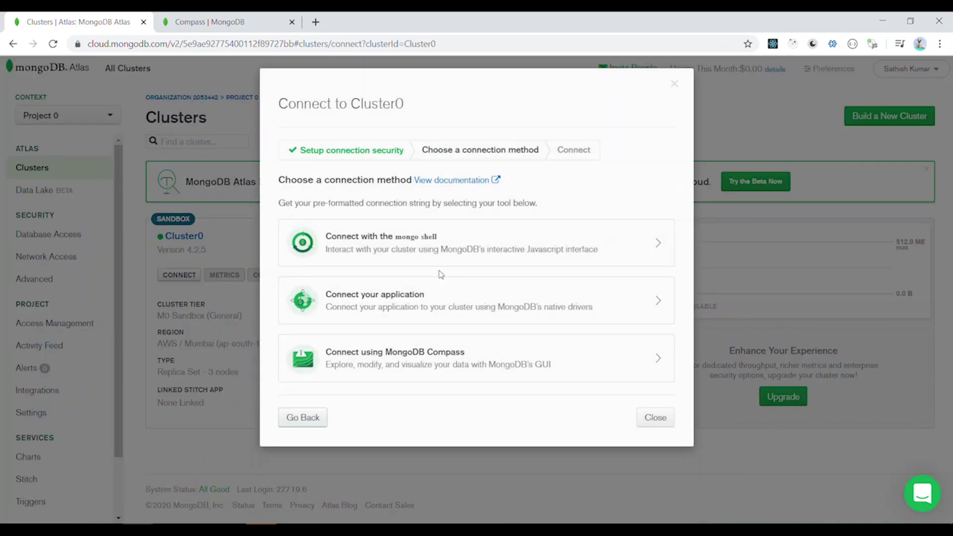
click(397, 358)
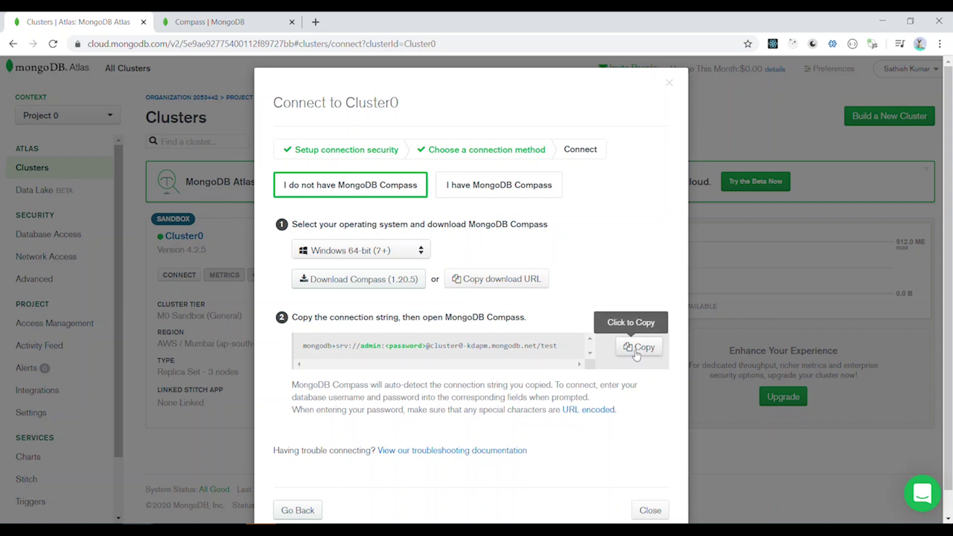
click(637, 347)
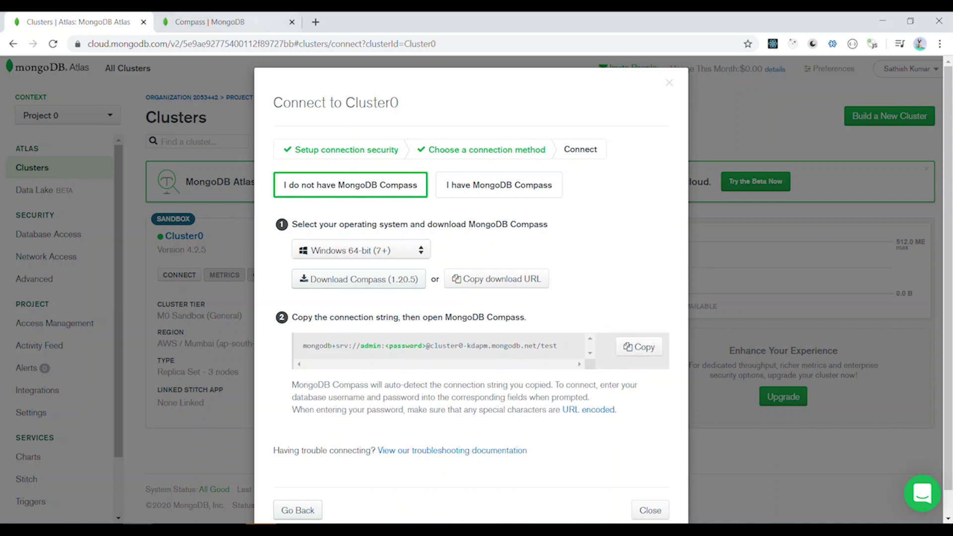
Launch MongoDB Compass to its new connection form.
click(244, 25)
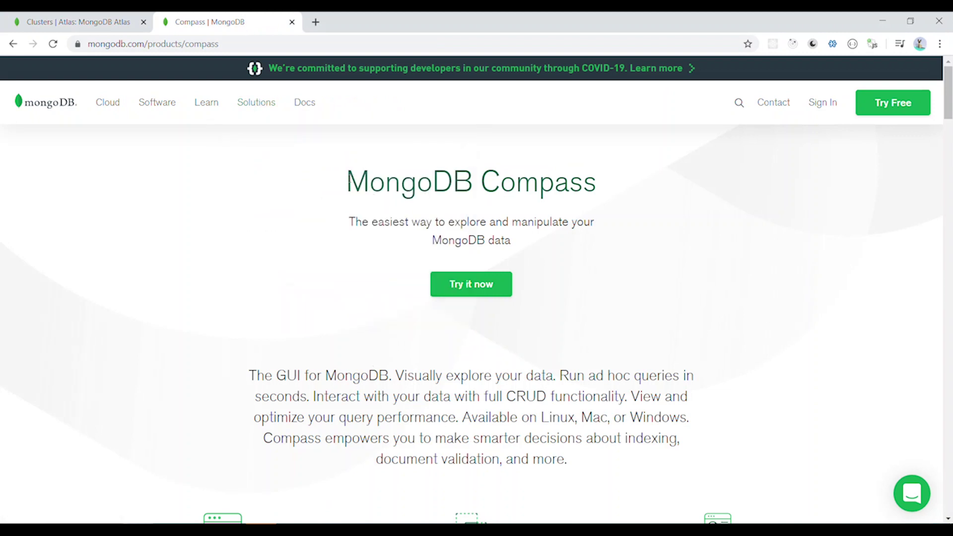
drag(351, 178, 602, 193)
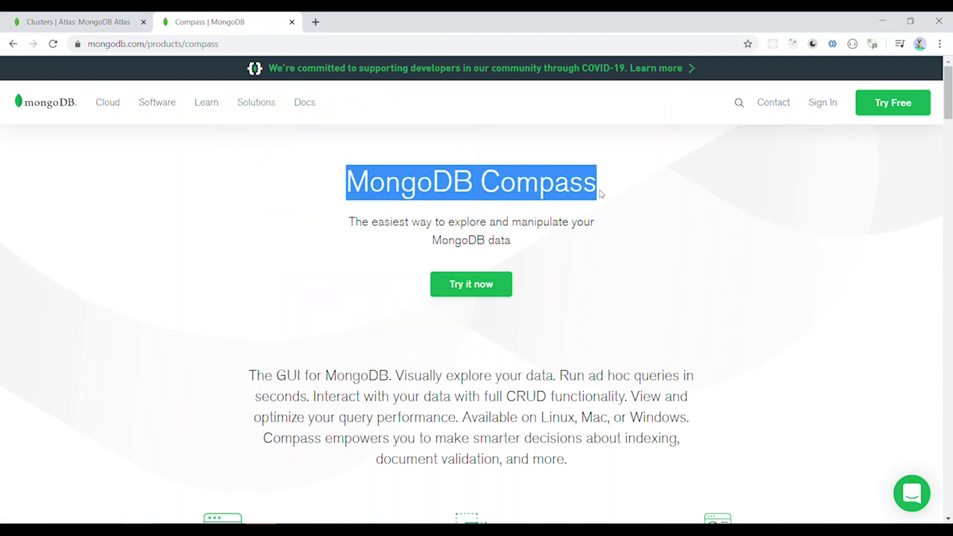
scroll(415, 302, down, 5)
scroll(414, 302, up, 5)
click(271, 522)
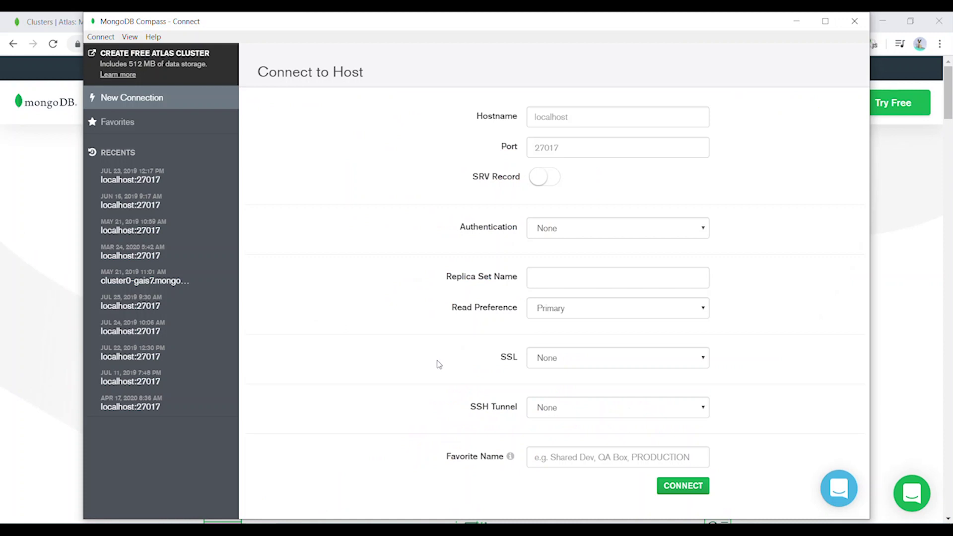
Auto-fill the Compass connection from the copied string, enter the account password, and connect.
click(161, 107)
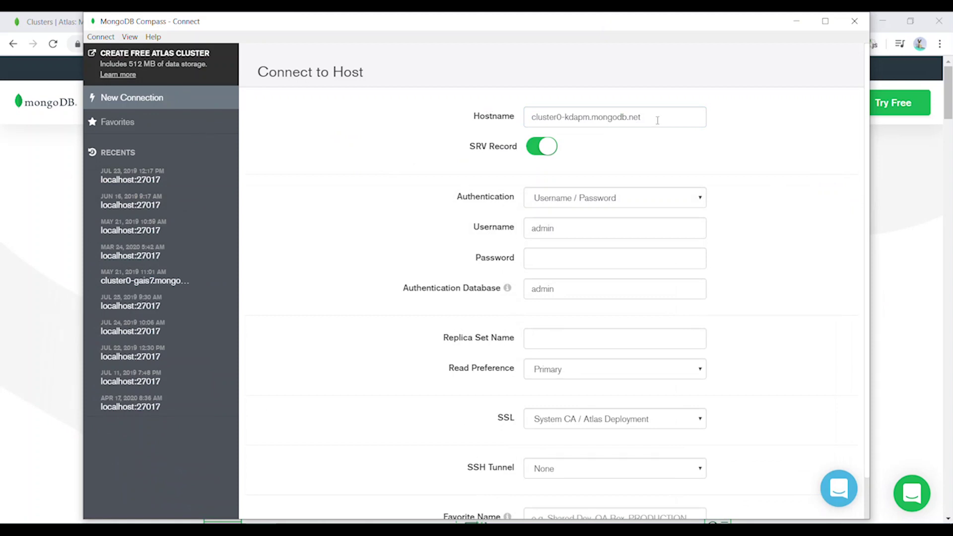
drag(656, 120, 494, 116)
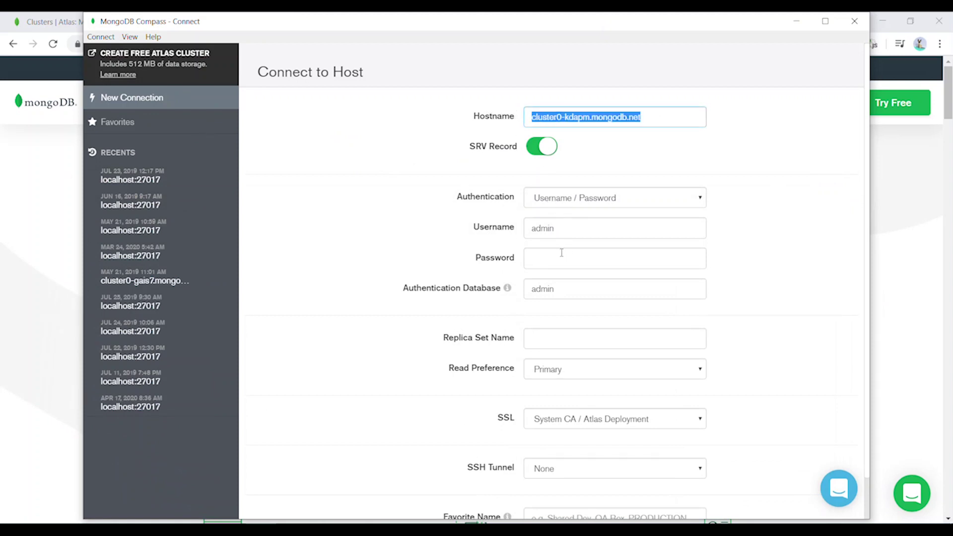
click(561, 253)
text(admin)
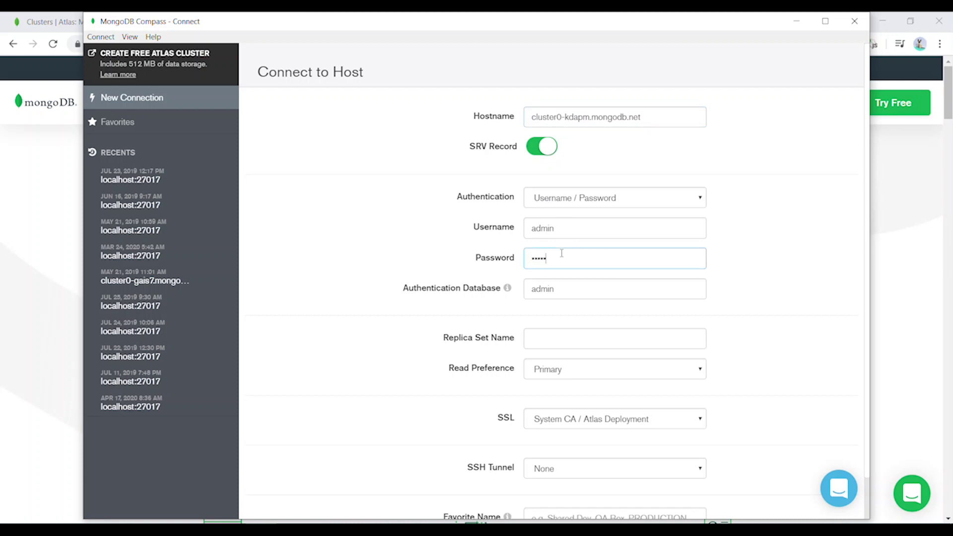
scroll(557, 256, down, 1)
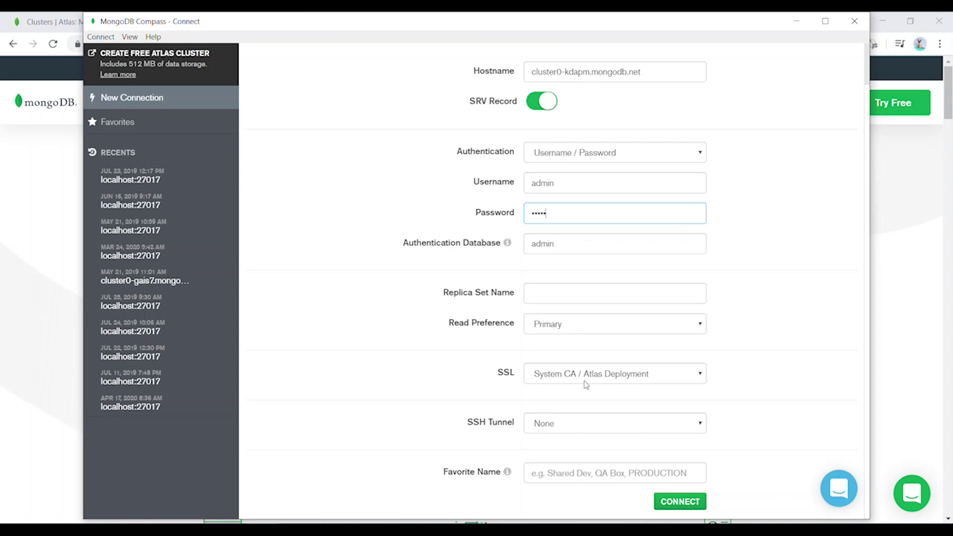
scroll(556, 263, up, 1)
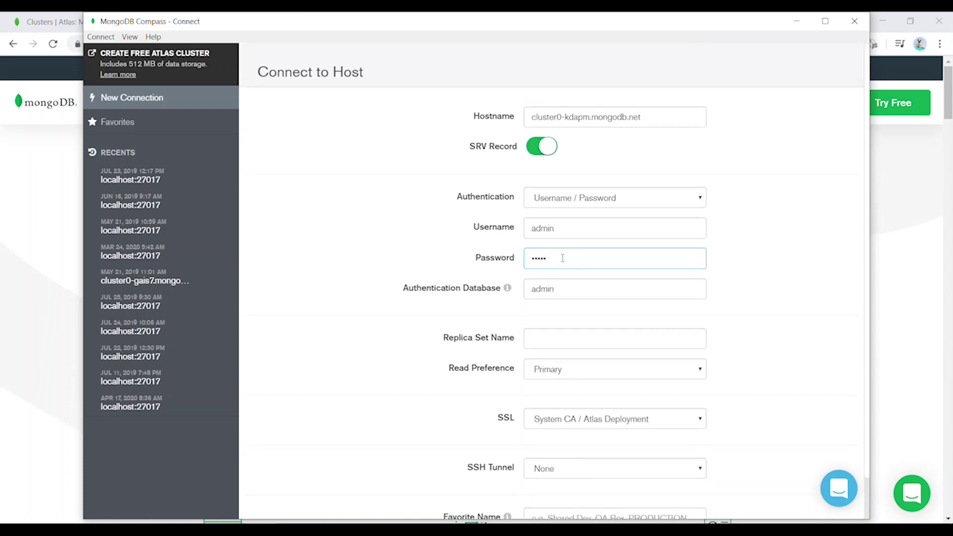
scroll(645, 437, down, 1)
click(675, 502)
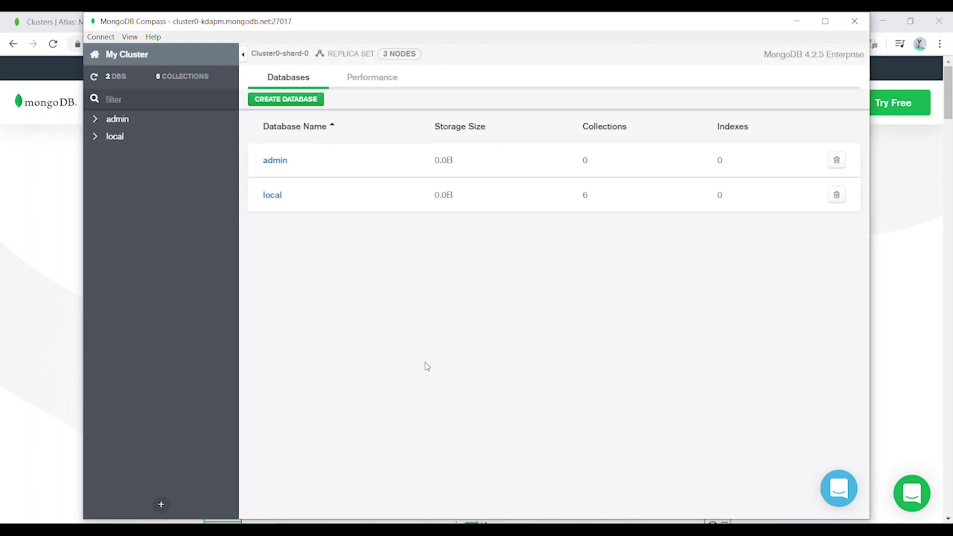
Browse the admin and local databases' collections in the Compass sidebar.
click(117, 119)
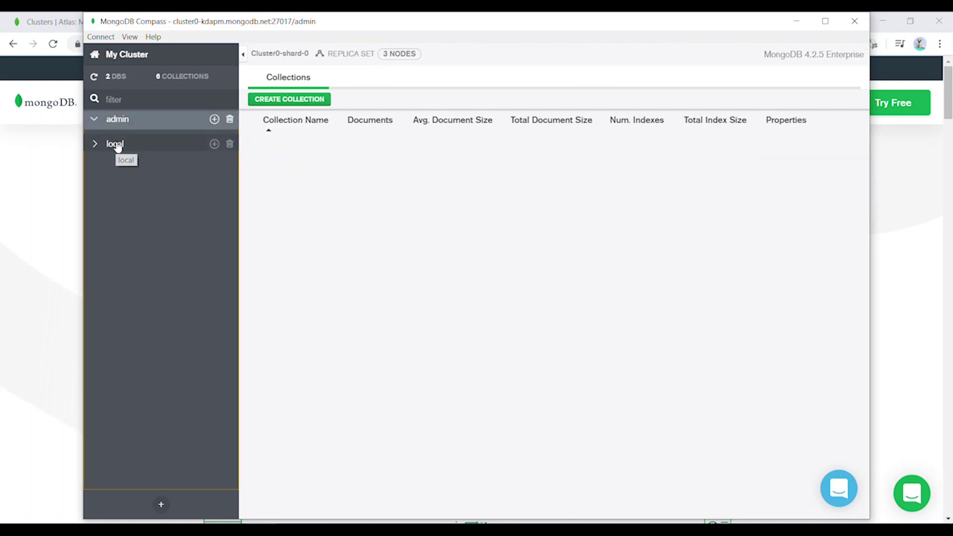
click(116, 144)
click(117, 121)
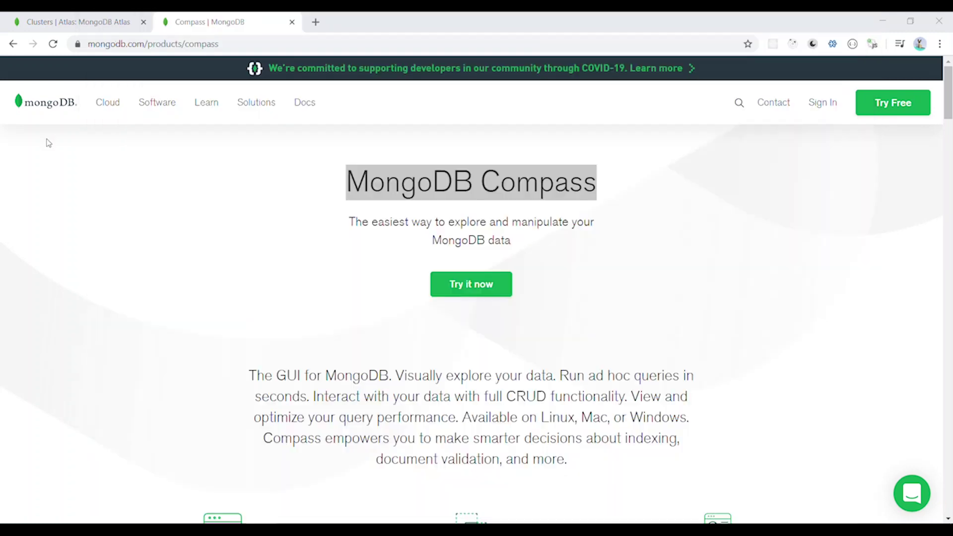
Back in Atlas, close the Compass dialog and reopen Cluster0's connection method choices.
click(112, 23)
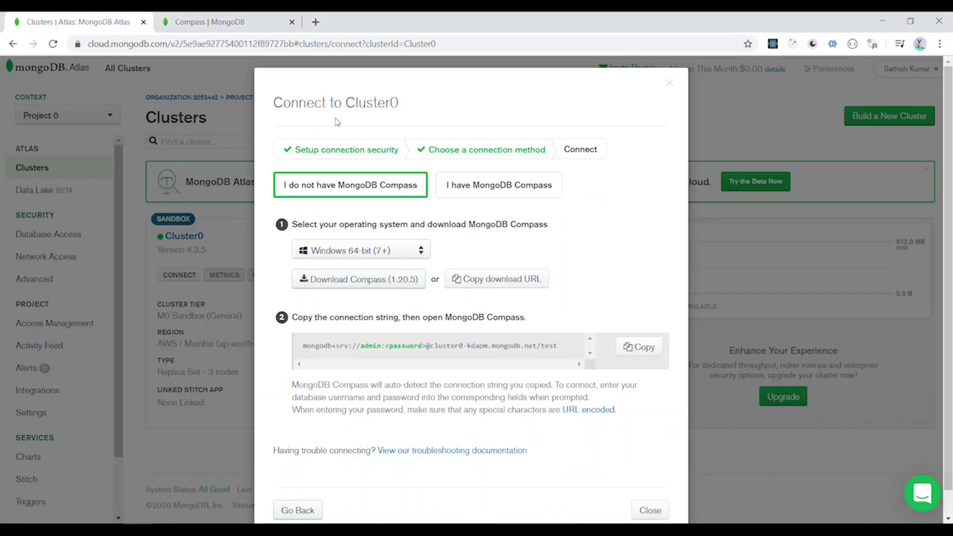
click(670, 84)
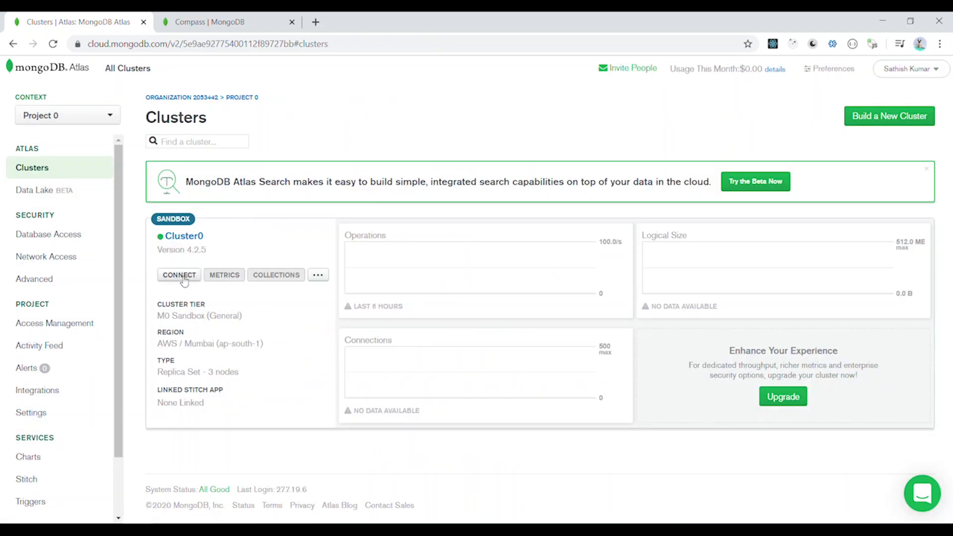
click(179, 275)
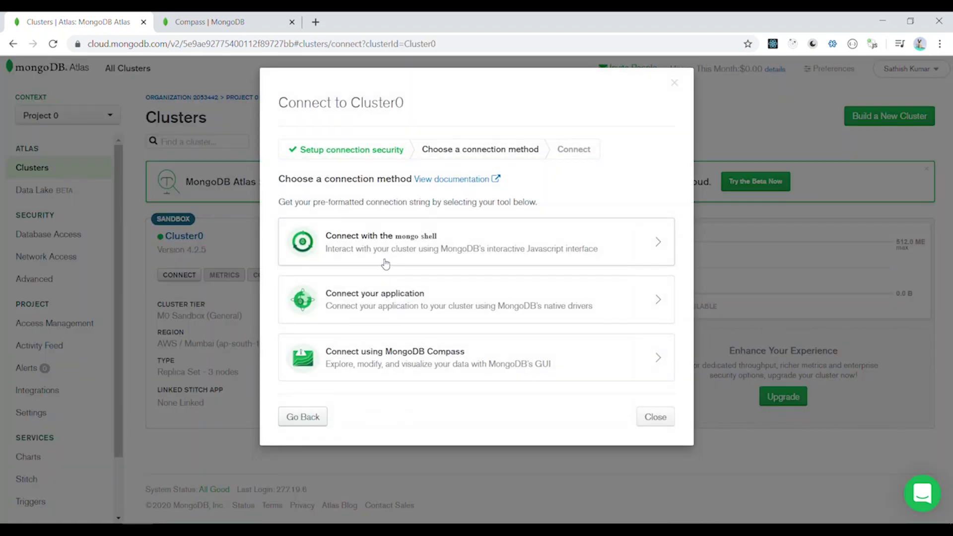